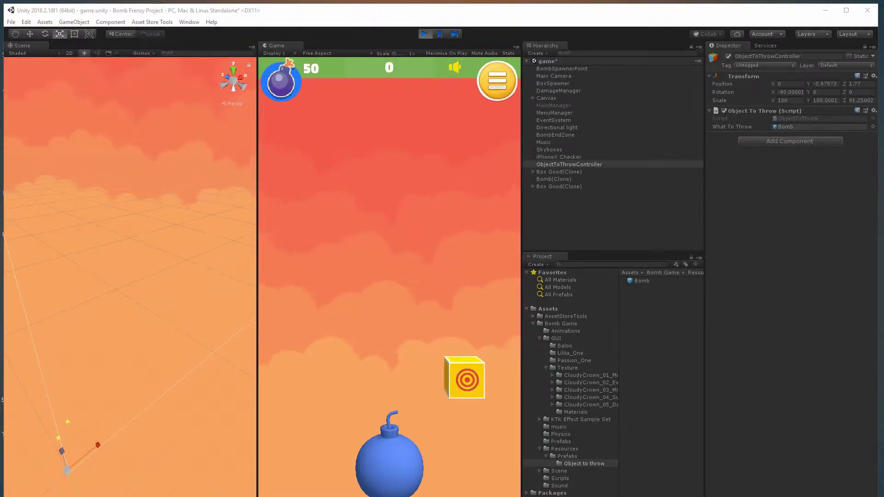
# Throw eight bombs at the moving box, then pause and return to the main menu
pyautogui.click(390, 456)
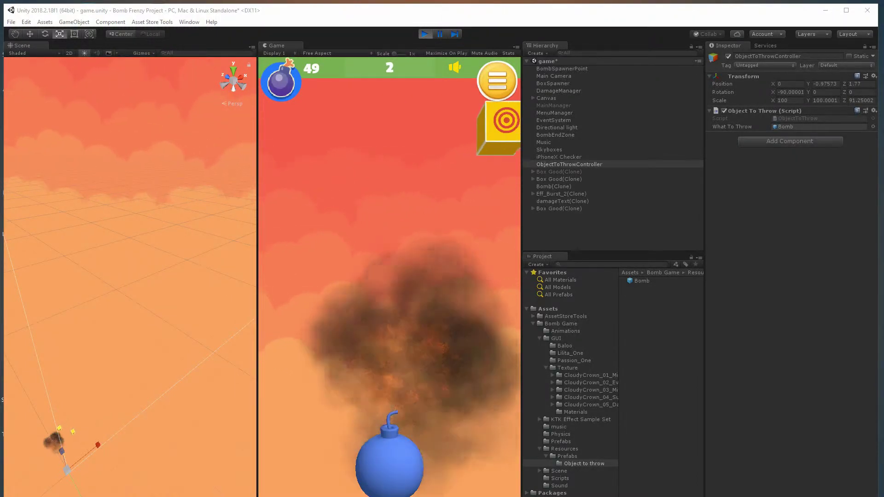
pyautogui.click(389, 456)
pyautogui.click(389, 456)
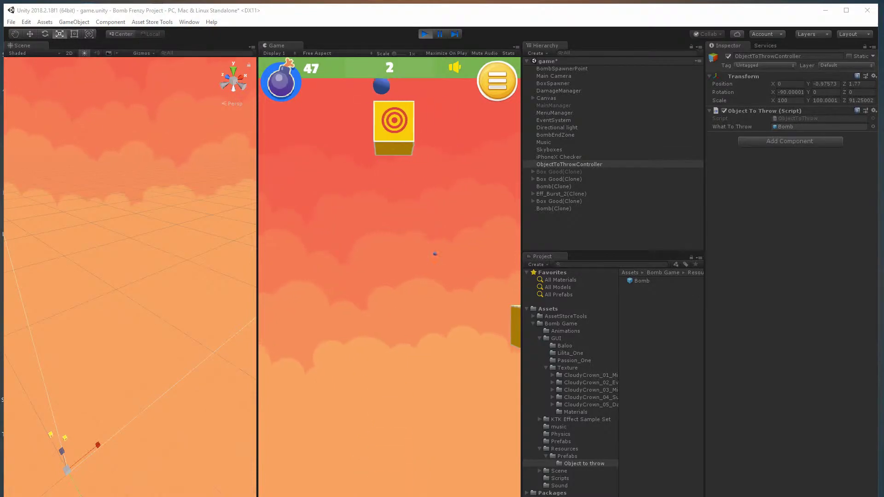
pyautogui.click(404, 442)
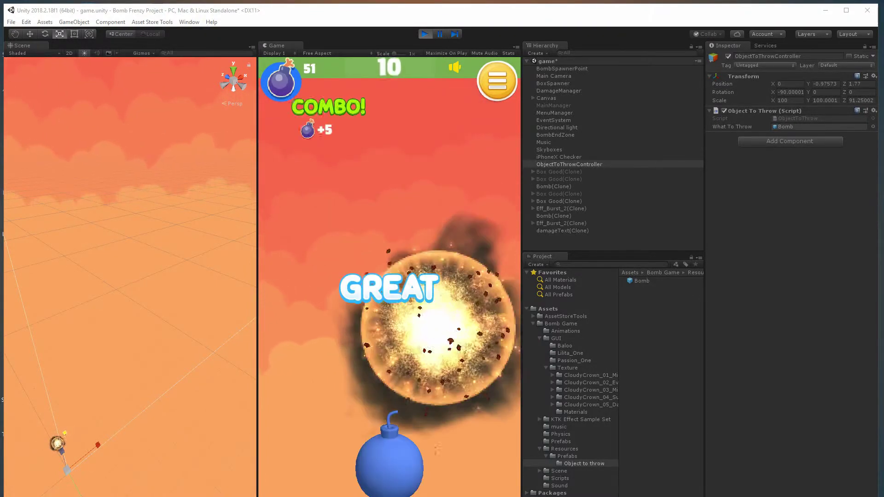
pyautogui.click(389, 456)
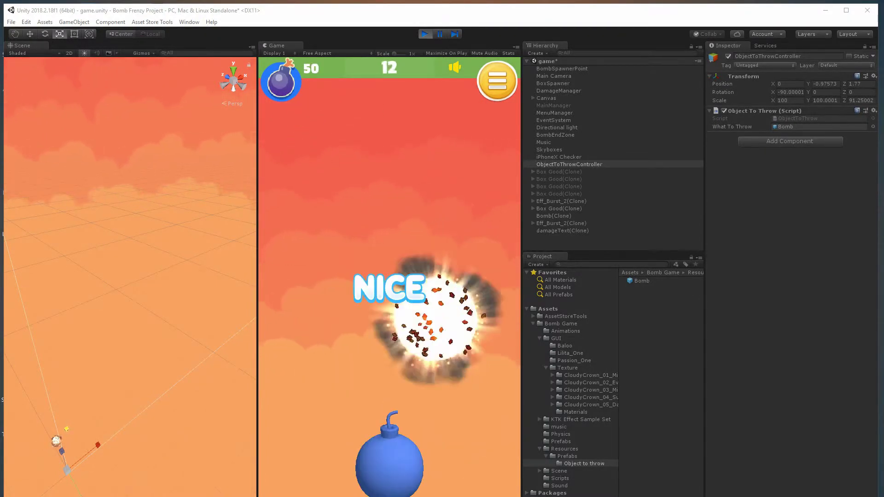
pyautogui.click(389, 456)
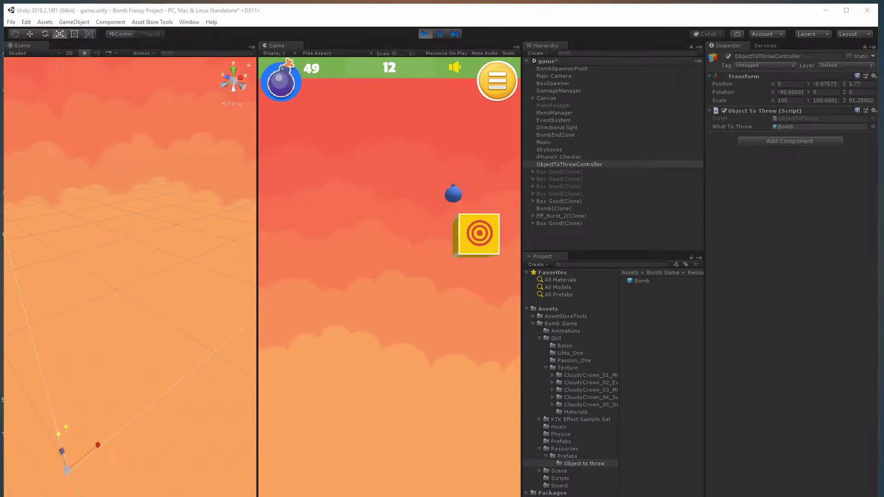
pyautogui.click(389, 456)
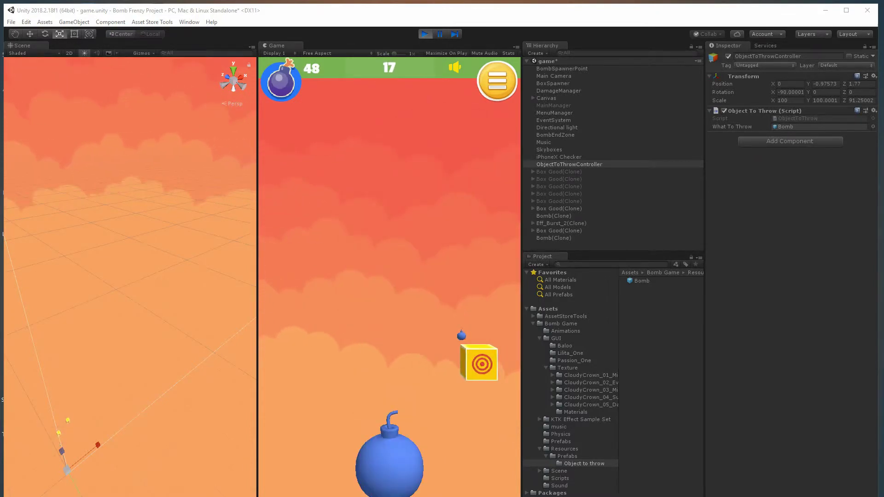
pyautogui.click(389, 456)
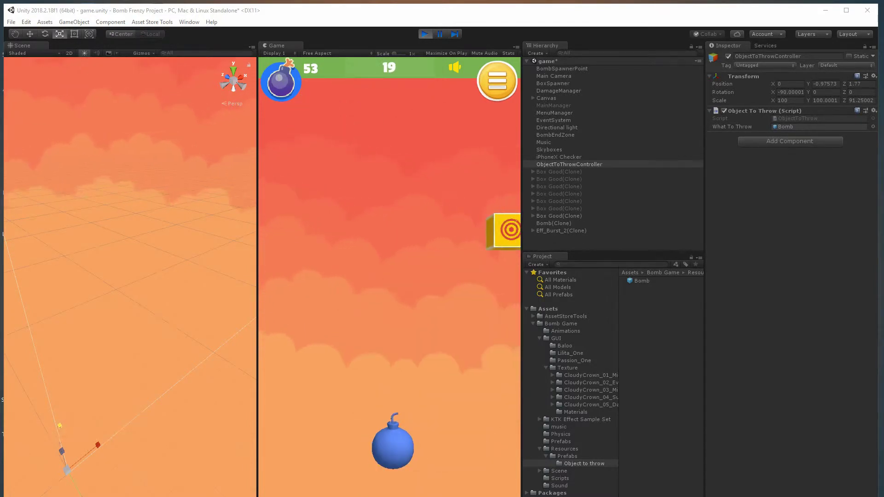
pyautogui.press('Escape')
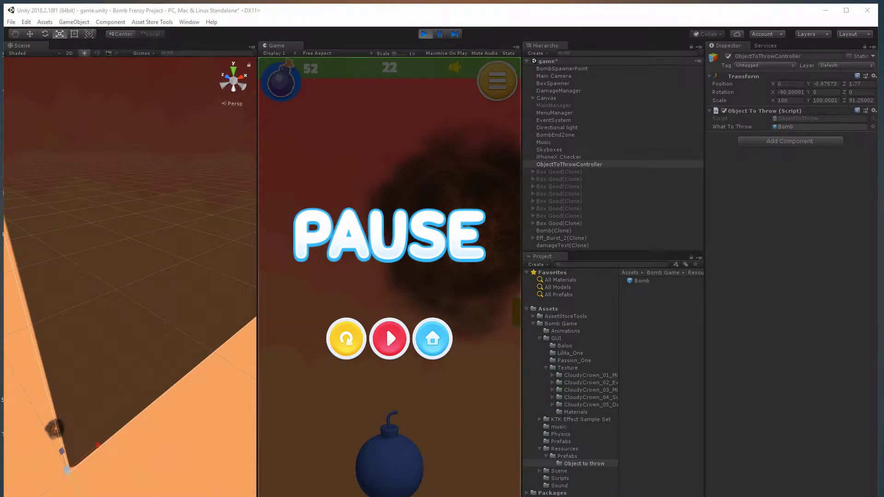
pyautogui.click(433, 338)
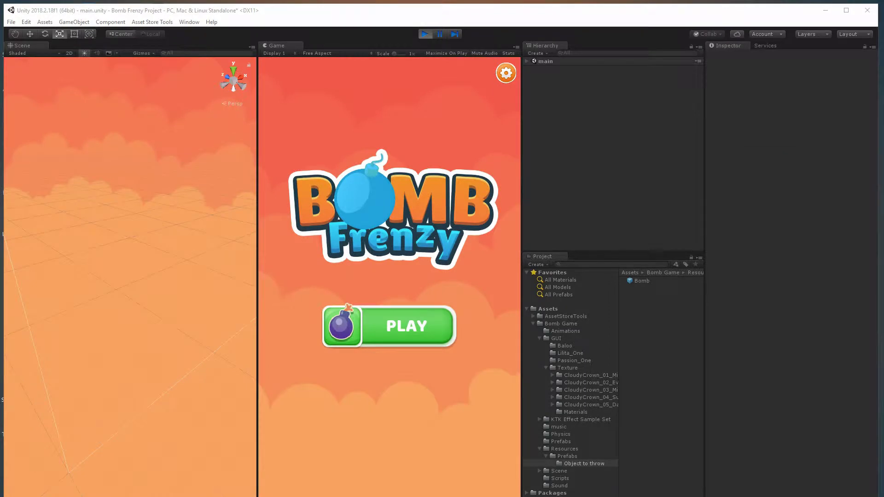
# Stop play mode to get back to editing the Bomb Frenzy game scene
pyautogui.click(425, 34)
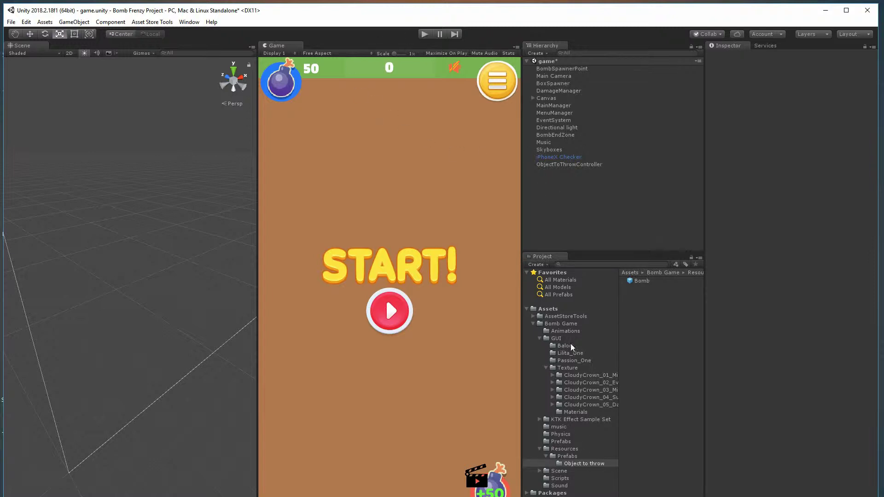
# Open the main scene from Assets/Bomb Game/Scene, saving changes to the current scene
pyautogui.click(559, 472)
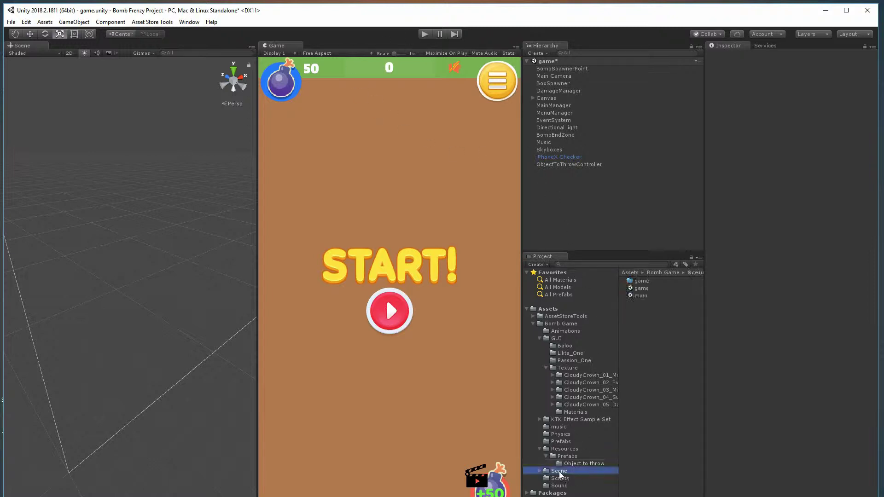
pyautogui.doubleClick(640, 295)
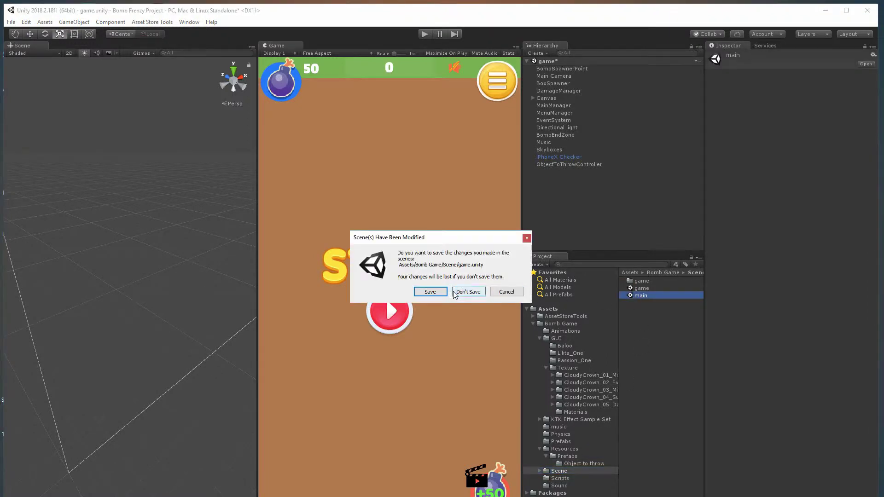
pyautogui.click(438, 293)
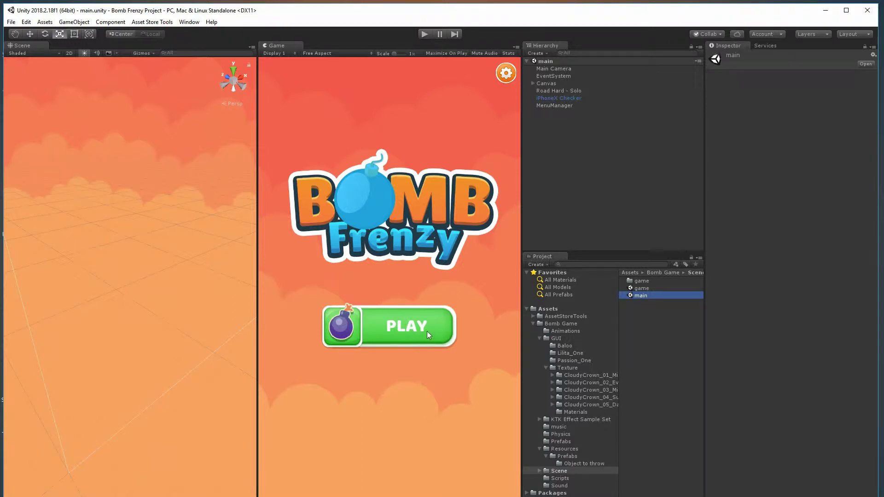
pyautogui.click(425, 34)
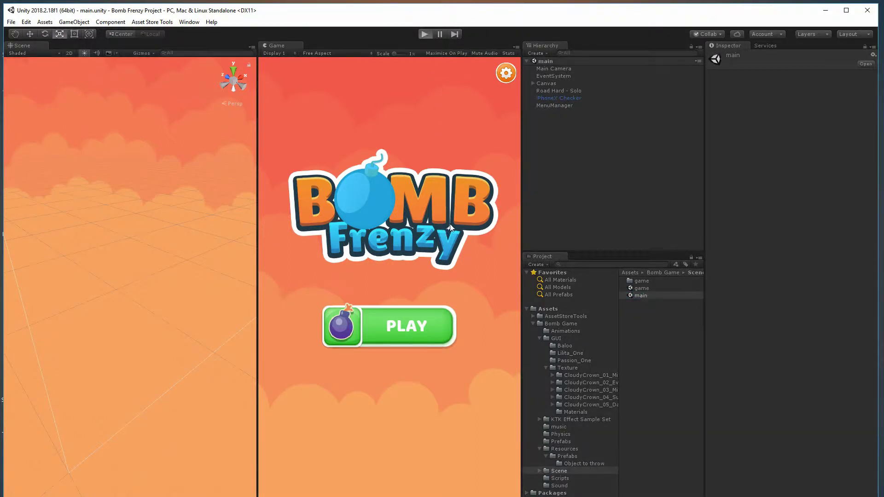
pyautogui.click(643, 289)
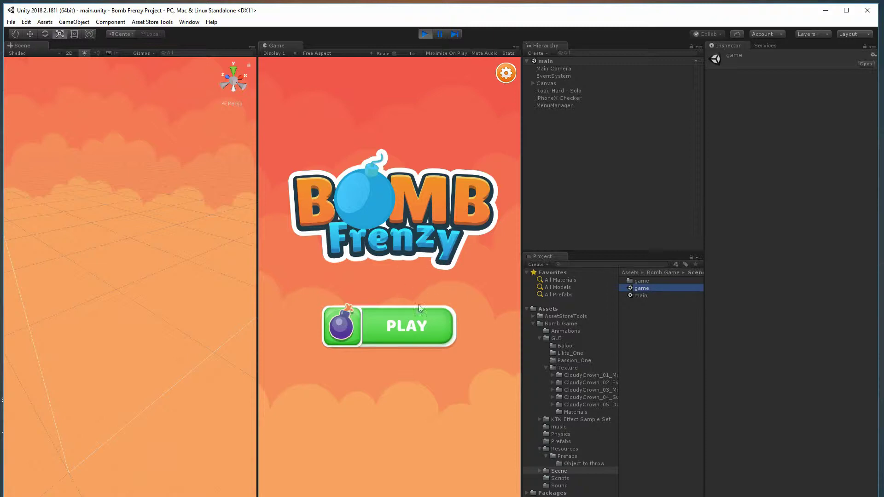
pyautogui.click(506, 73)
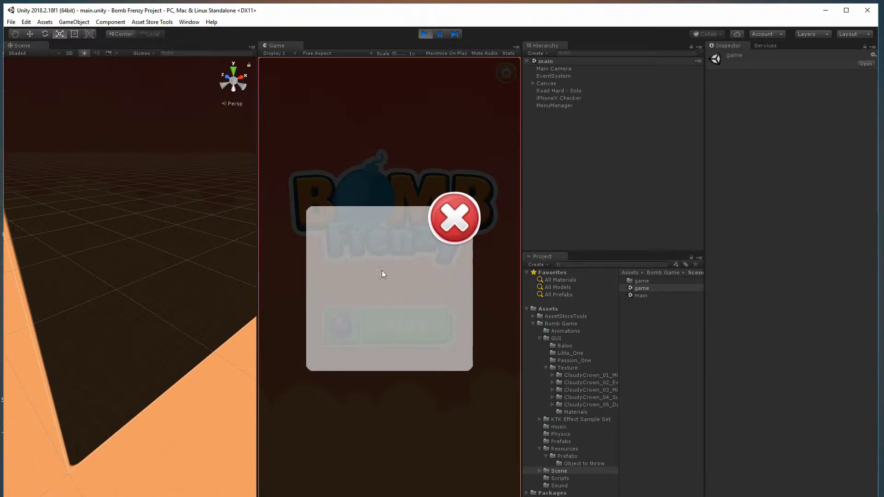
pyautogui.click(454, 219)
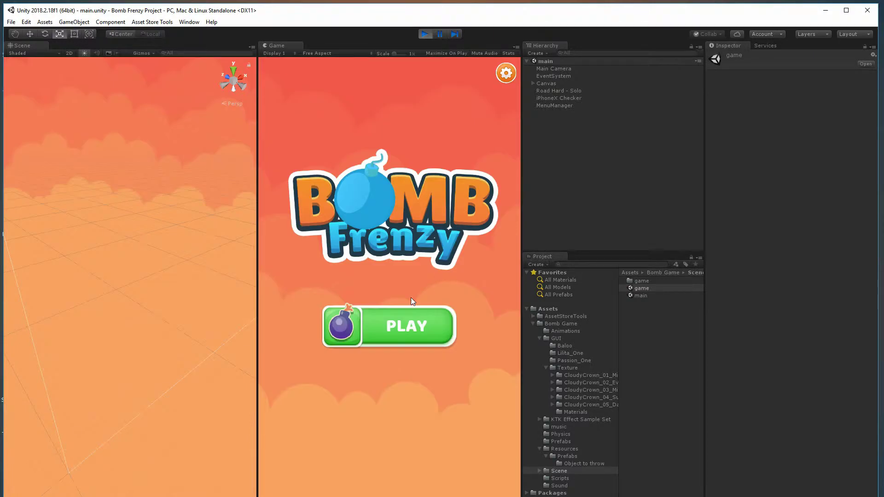
pyautogui.click(425, 34)
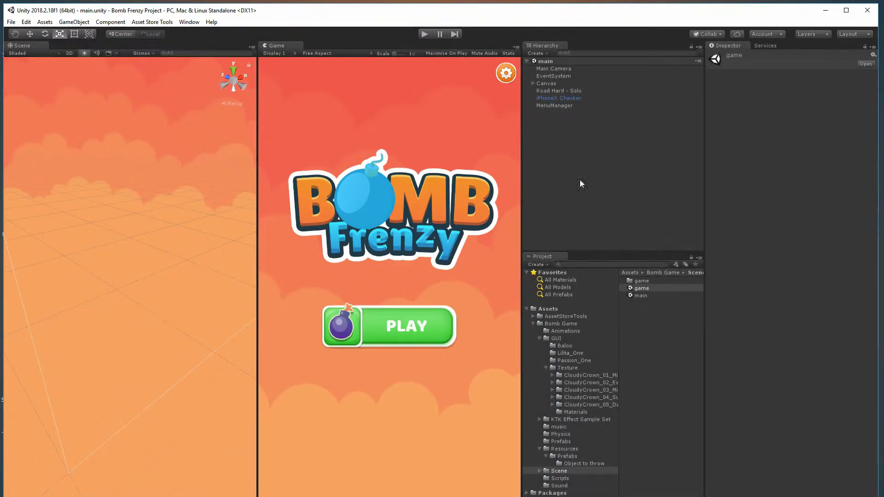
pyautogui.click(534, 83)
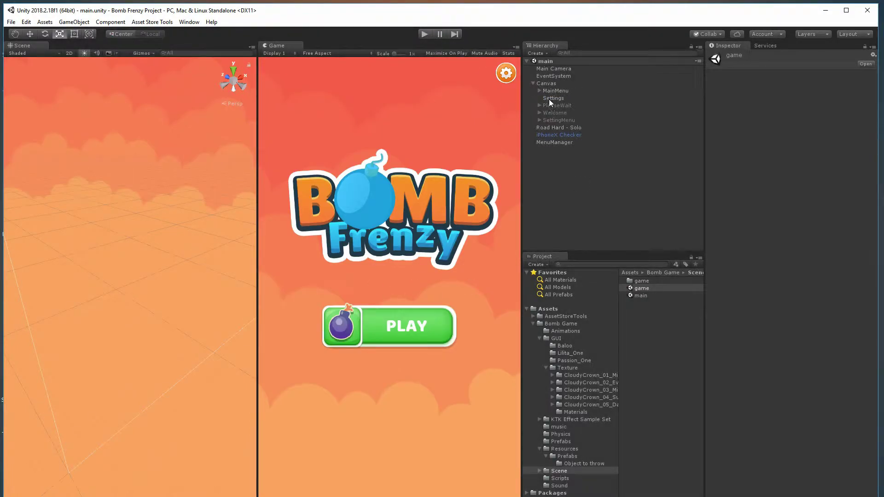
pyautogui.click(540, 90)
pyautogui.click(564, 98)
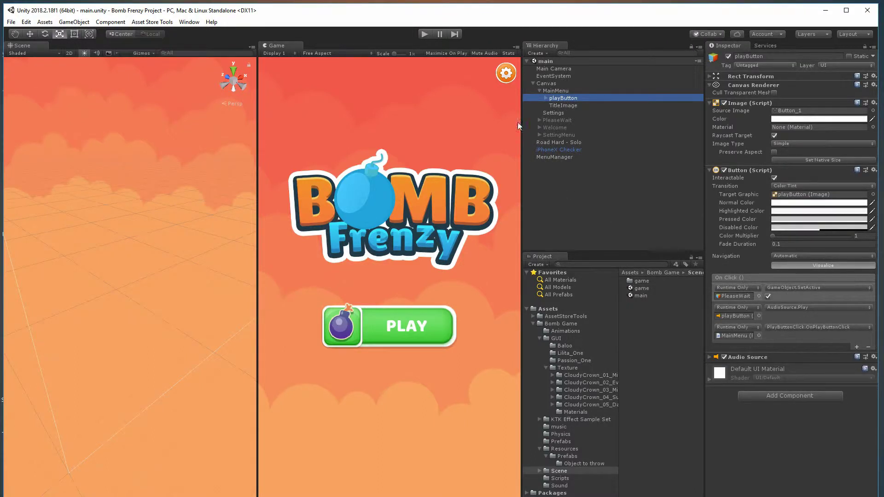
pyautogui.click(554, 119)
pyautogui.click(729, 57)
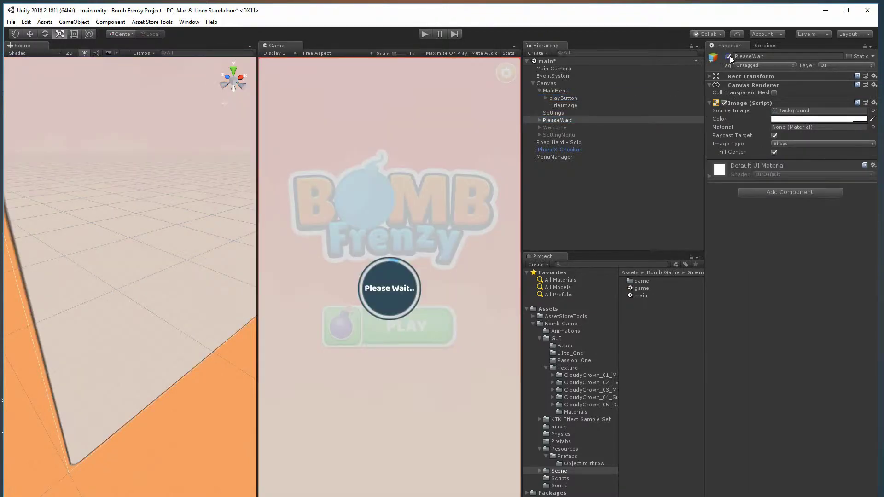
pyautogui.click(729, 56)
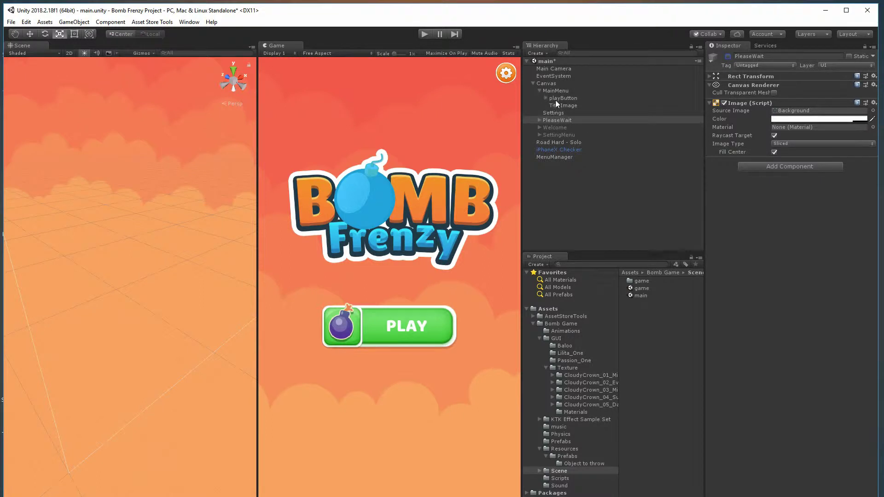
pyautogui.click(566, 107)
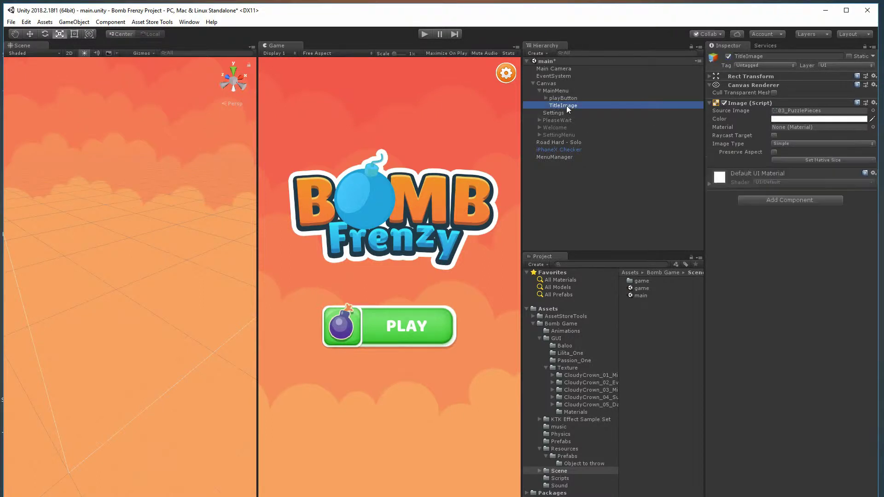
pyautogui.click(725, 103)
pyautogui.click(725, 103)
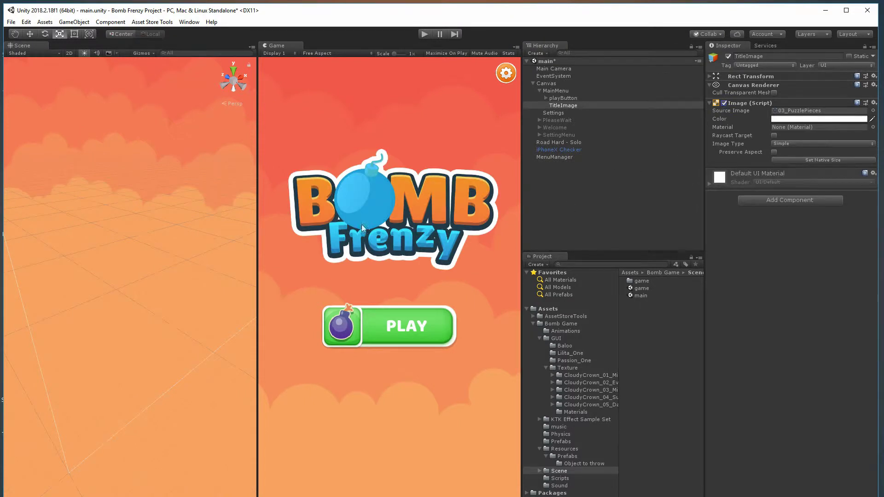
pyautogui.click(533, 84)
# Reopen the game scene and inspect the iPhoneX Checker and BombSpawnerPoint objects
pyautogui.doubleClick(641, 288)
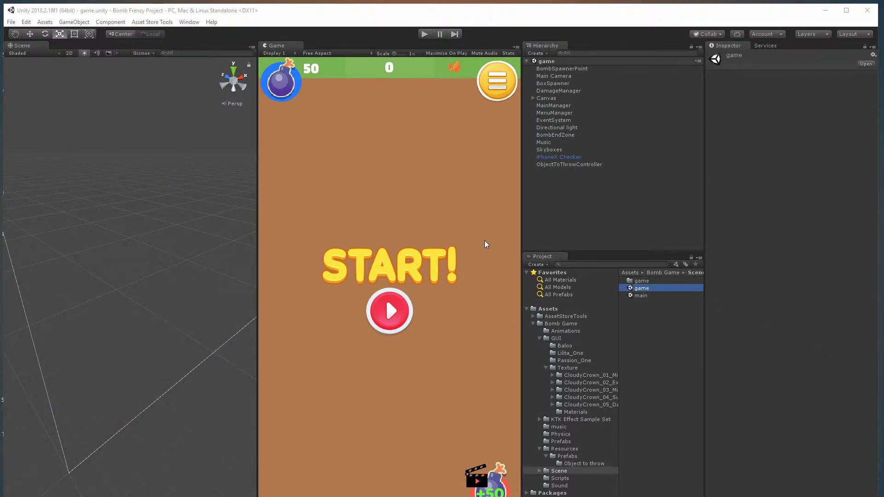
pyautogui.click(556, 158)
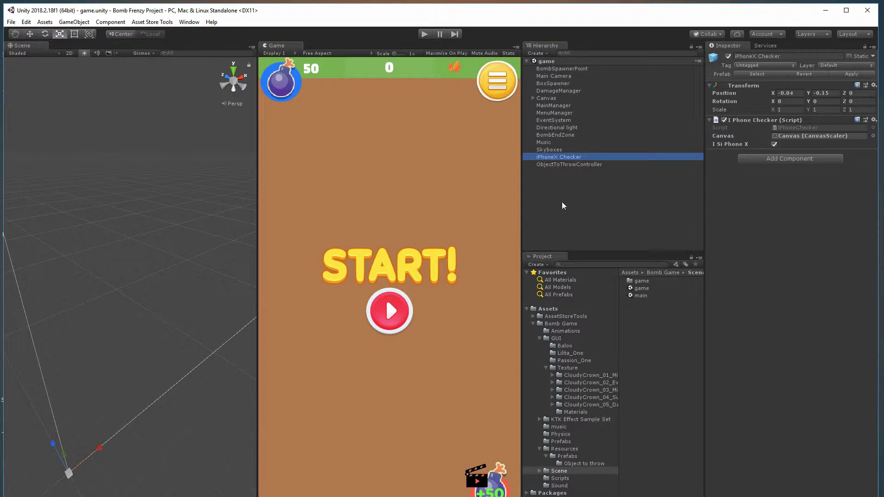
pyautogui.click(573, 69)
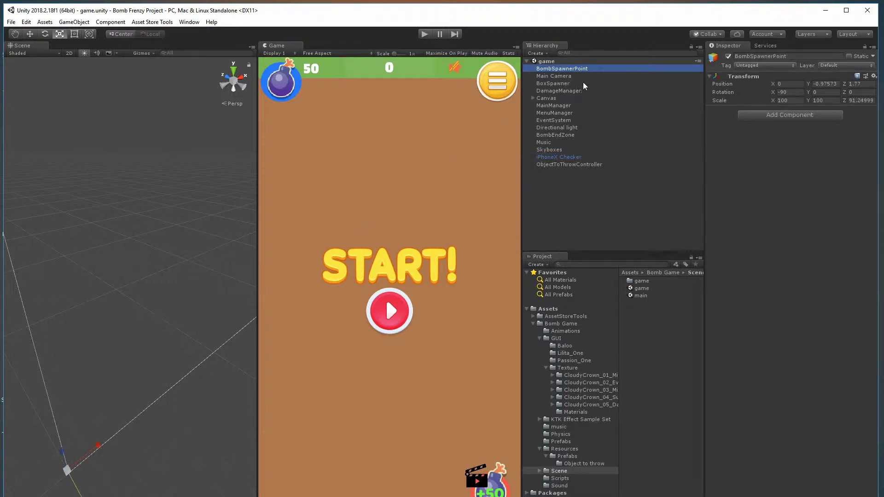
pyautogui.keyDown('alt'); pyautogui.moveTo(127, 384); pyautogui.dragTo(499, 305); pyautogui.keyUp('alt')
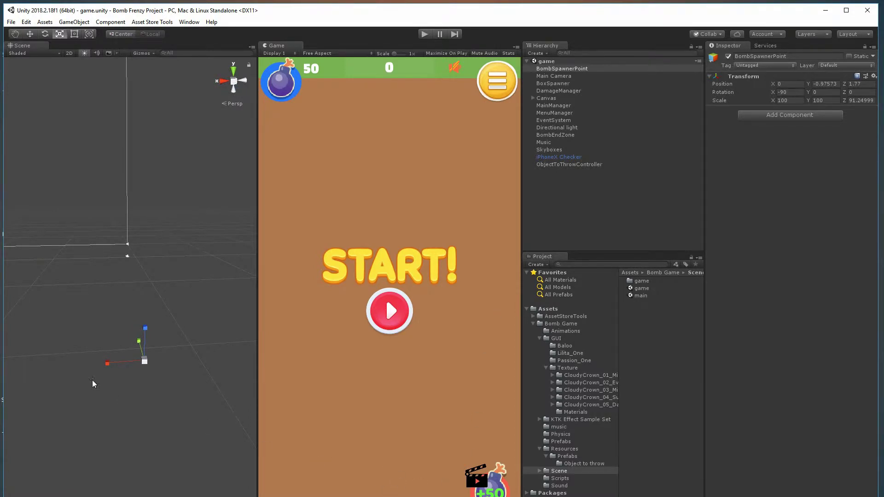
pyautogui.keyDown('alt'); pyautogui.moveTo(92, 384); pyautogui.dragTo(493, 211); pyautogui.keyUp('alt')
pyautogui.click(576, 70)
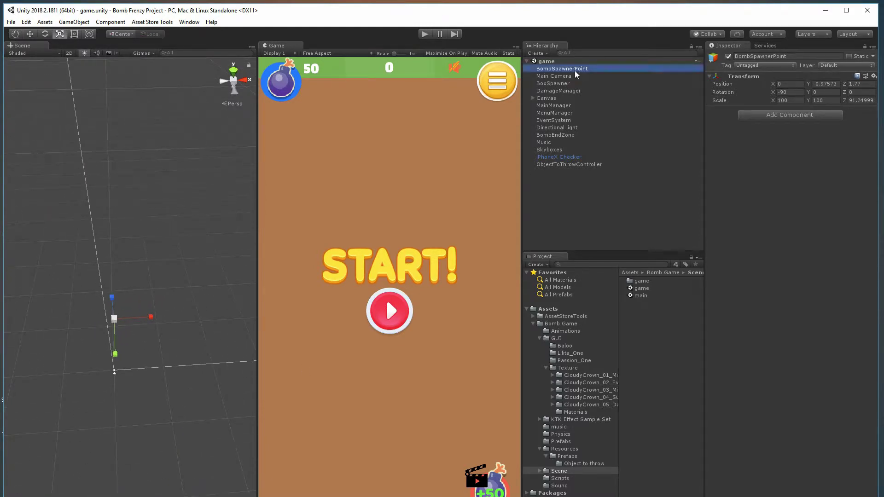
pyautogui.click(569, 70)
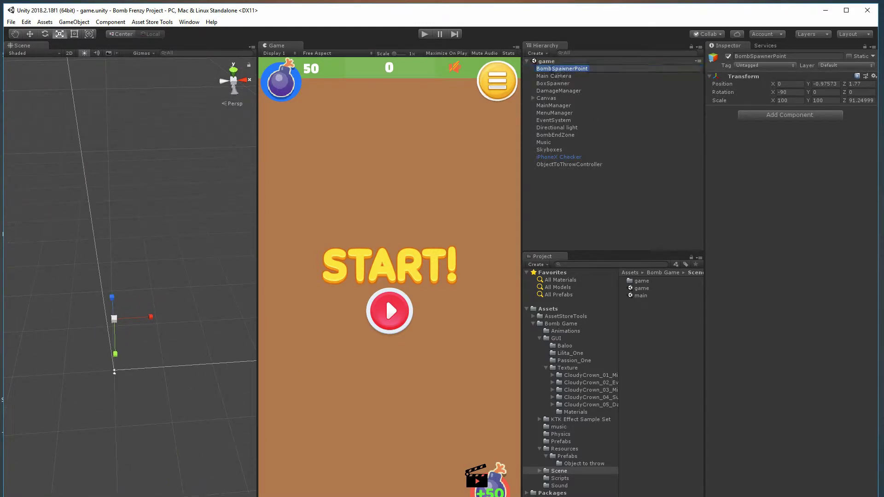
pyautogui.press('End')
pyautogui.click(779, 56)
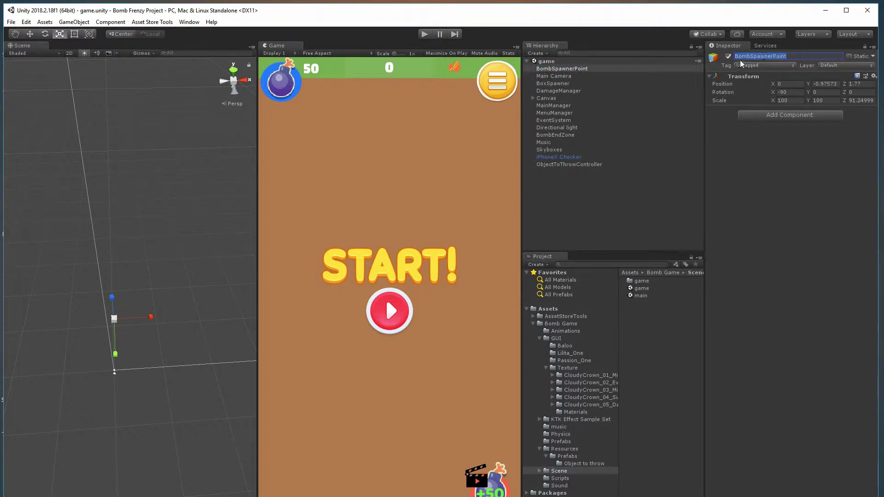
# Inspect Main Camera, BoxSpawner, DamageManager, MenuManager, BombEndZone, Music and Skyboxes in turn
pyautogui.click(559, 76)
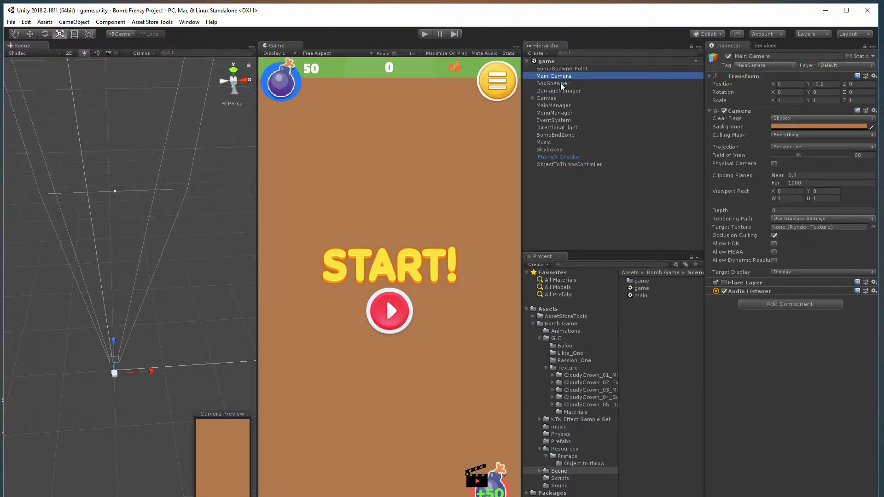
pyautogui.click(560, 83)
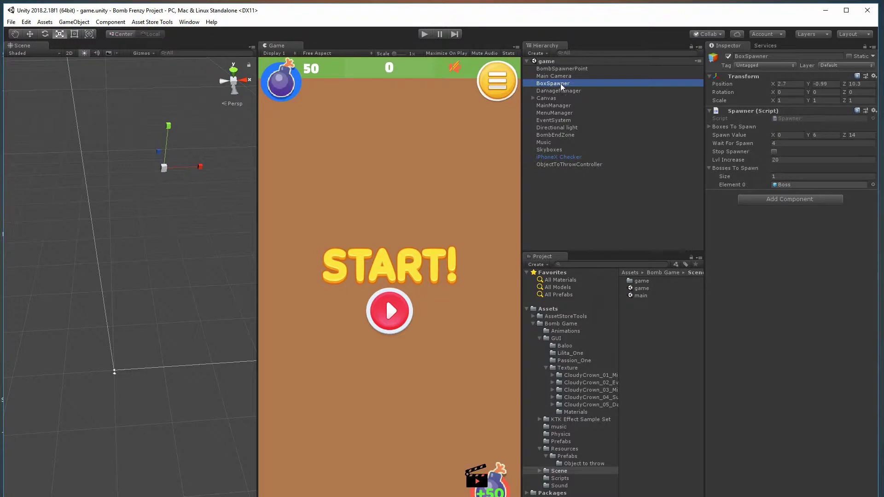
pyautogui.keyDown('alt'); pyautogui.moveTo(287, 238); pyautogui.dragTo(234, 290); pyautogui.keyUp('alt')
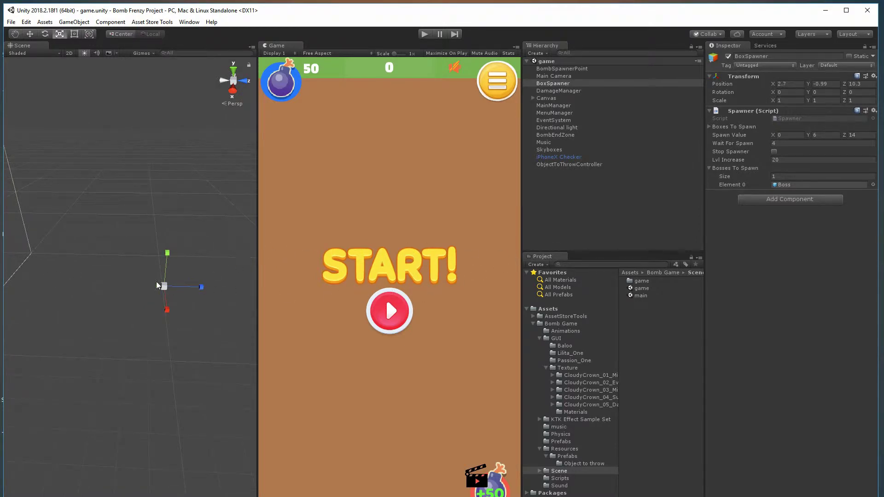
pyautogui.keyDown('alt'); pyautogui.moveTo(156, 285); pyautogui.dragTo(251, 349); pyautogui.keyUp('alt')
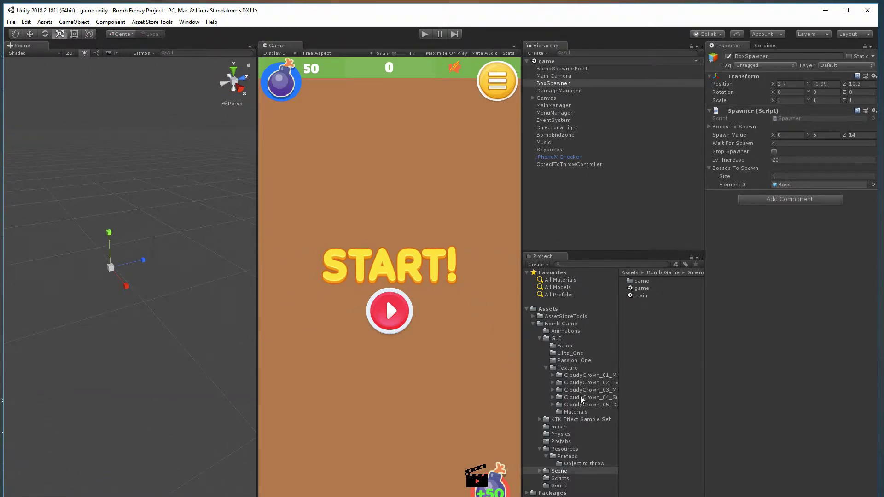
pyautogui.click(560, 91)
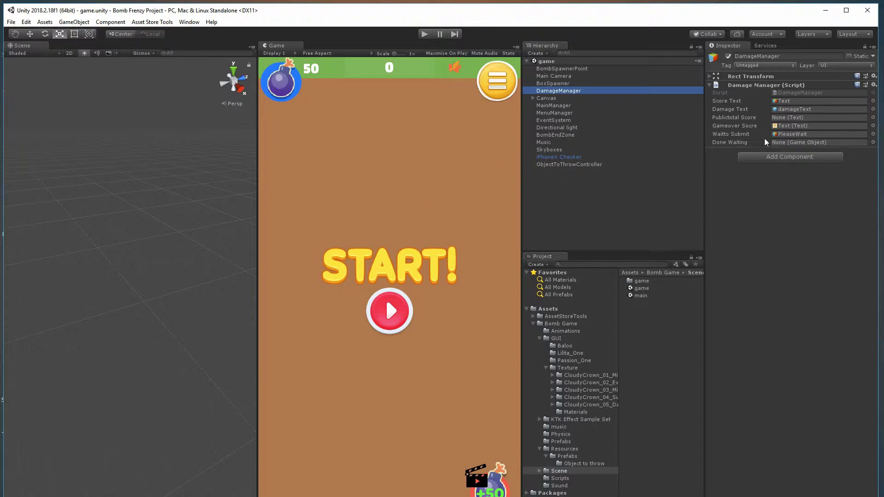
pyautogui.click(560, 106)
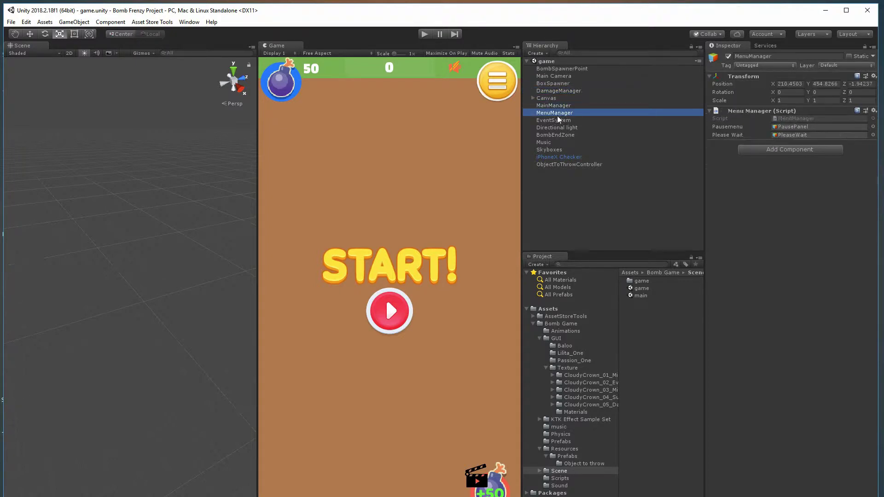
pyautogui.click(555, 134)
pyautogui.click(546, 142)
pyautogui.click(548, 150)
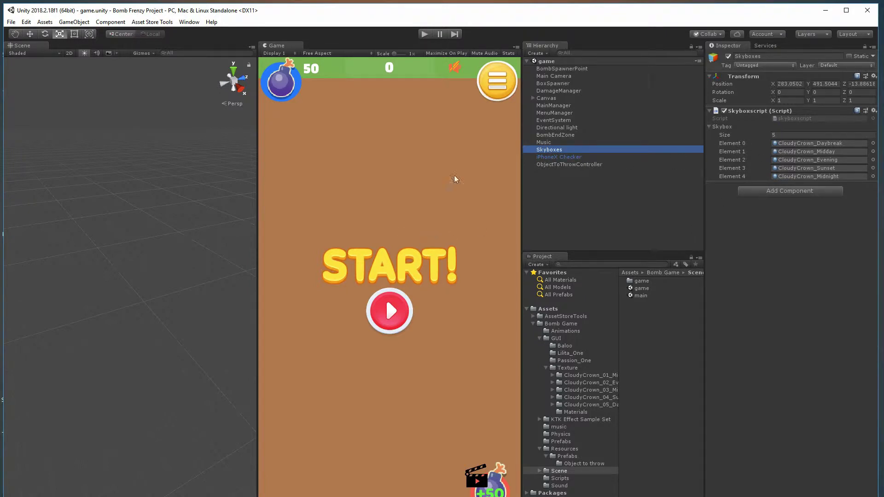
# Preview the game, locate the CloudyCrown Evening and Midnight skyboxes, then inspect ObjectToThrowController
pyautogui.click(425, 34)
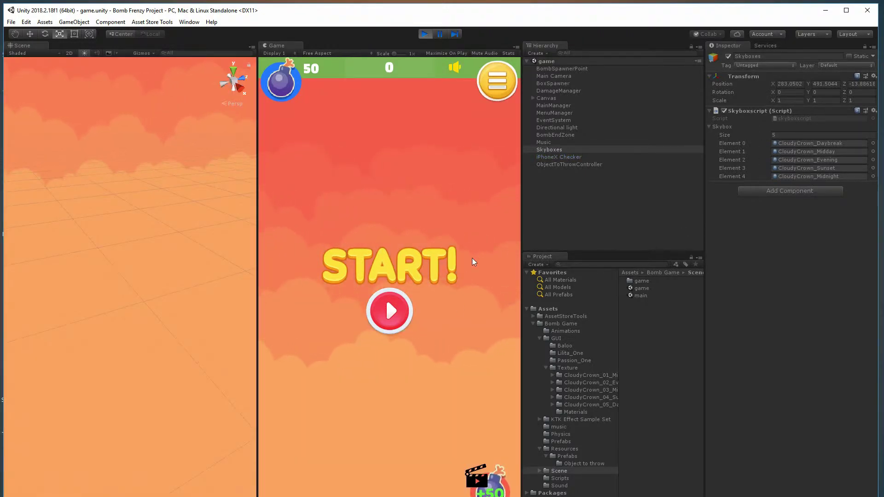
pyautogui.click(793, 160)
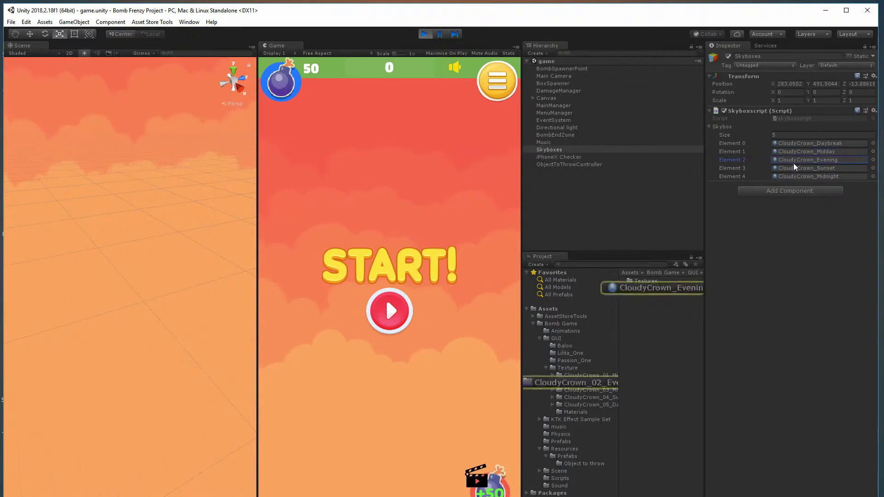
pyautogui.click(792, 177)
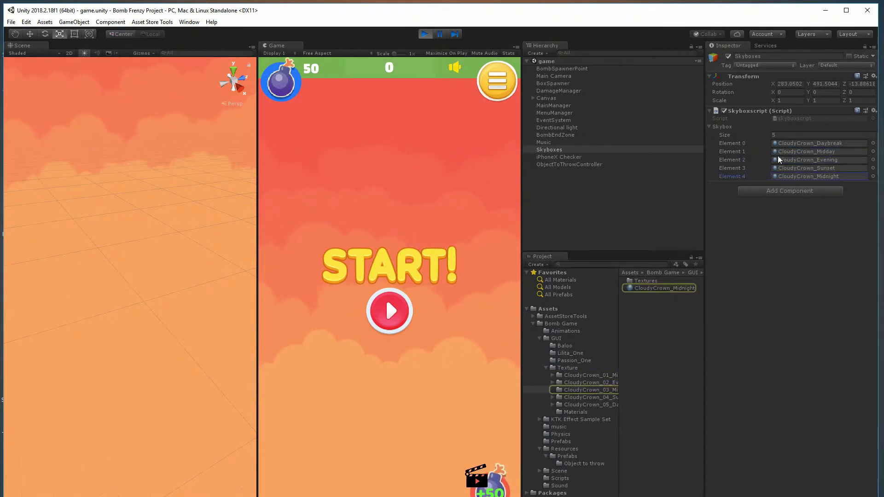
pyautogui.click(426, 34)
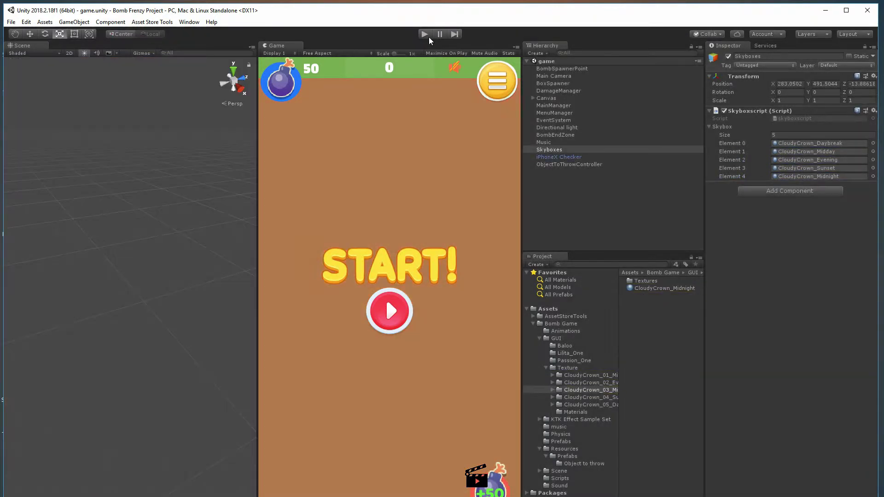
pyautogui.click(578, 163)
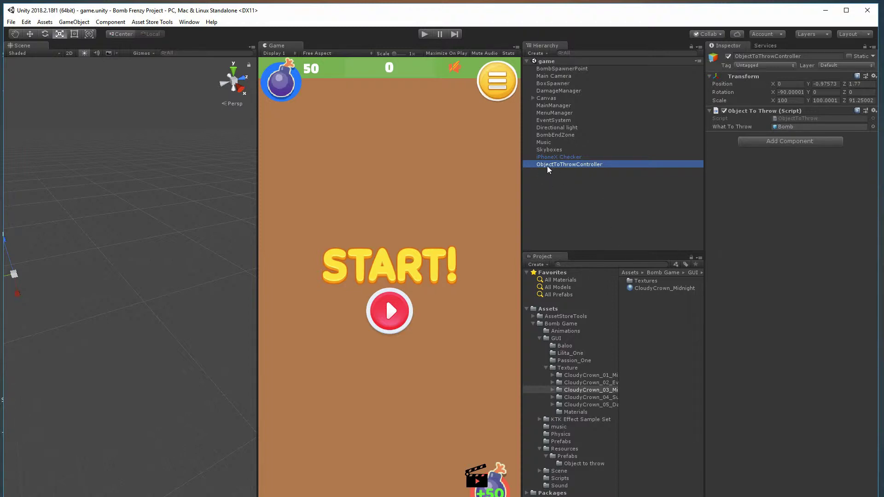
# Ping the Bomb prefab from the What To Throw field and view its components
pyautogui.click(783, 127)
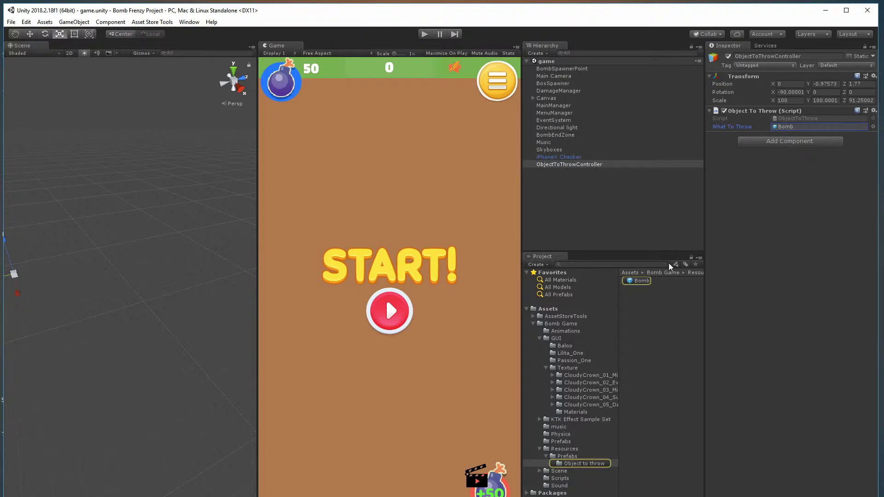
pyautogui.click(639, 280)
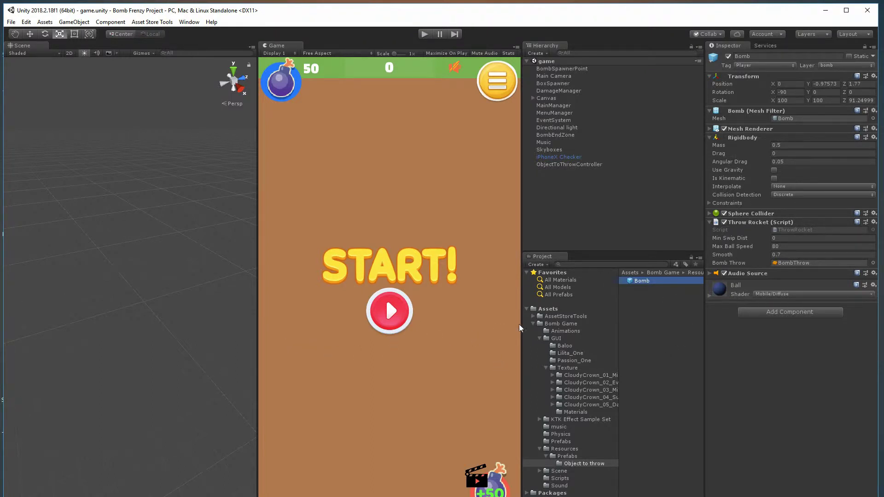
# Add a new 3D Cube to the scene and compare it with the Bomb prefab's components
pyautogui.rightClick(544, 188)
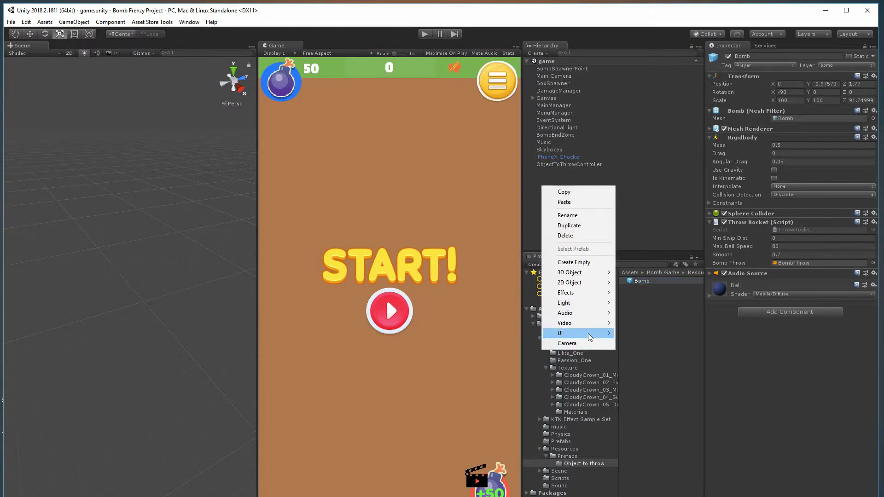
pyautogui.moveTo(591, 275)
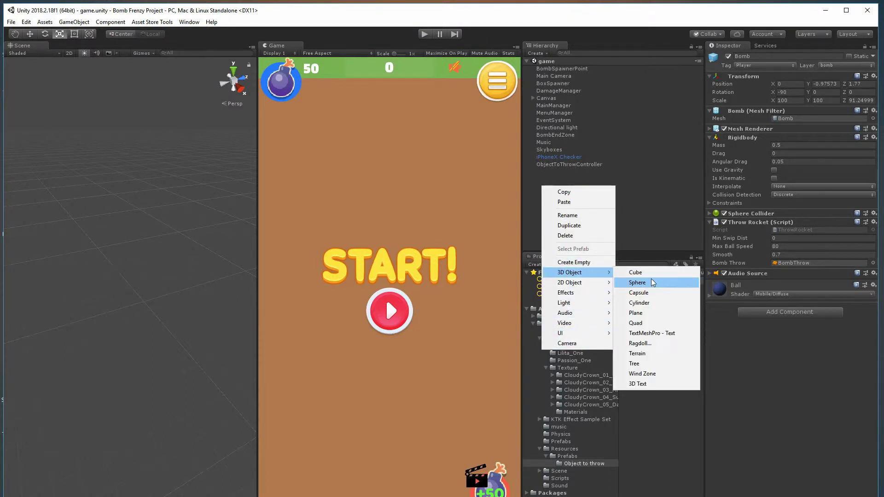
pyautogui.click(623, 272)
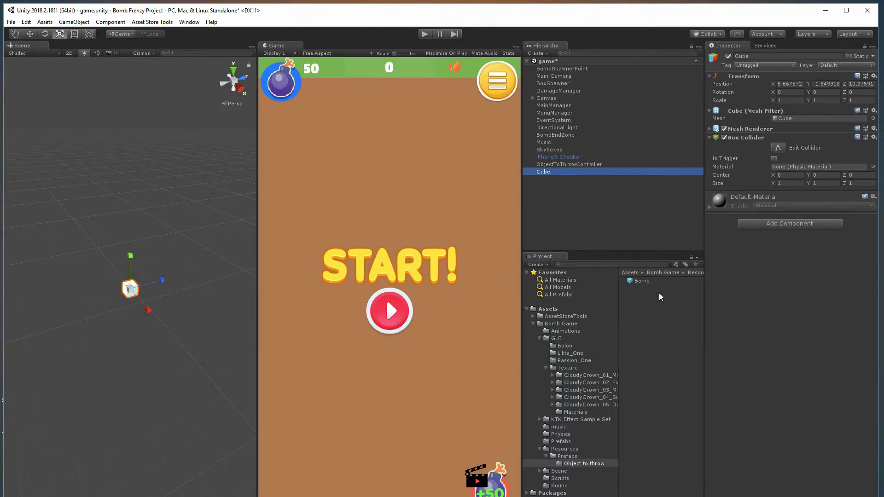
pyautogui.click(641, 282)
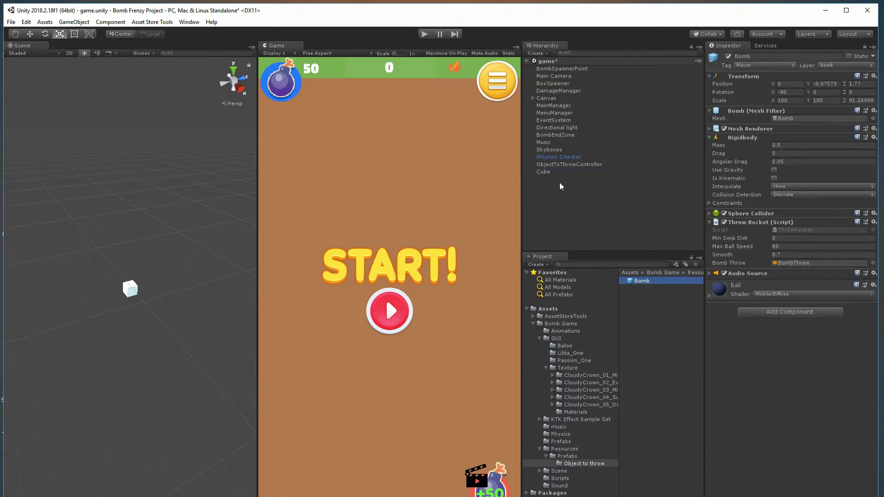
pyautogui.click(543, 172)
# Tag the Cube as Player and put it on the bomb layer
pyautogui.click(772, 65)
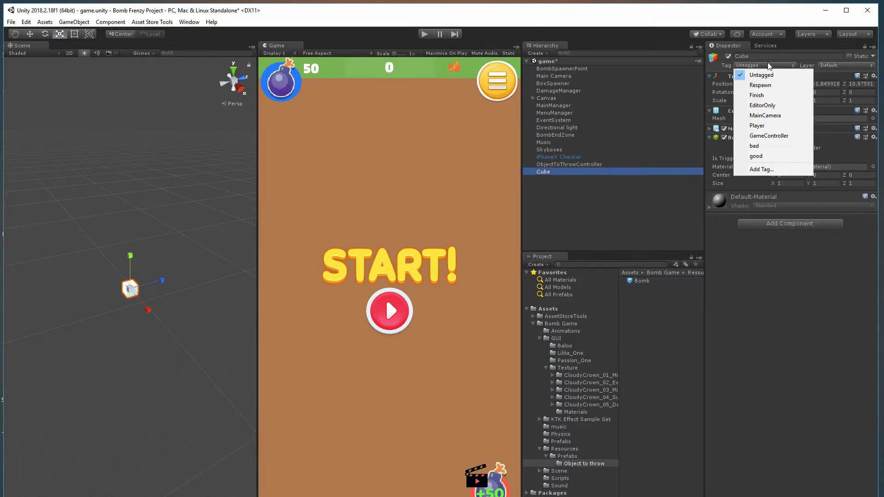
pyautogui.click(758, 126)
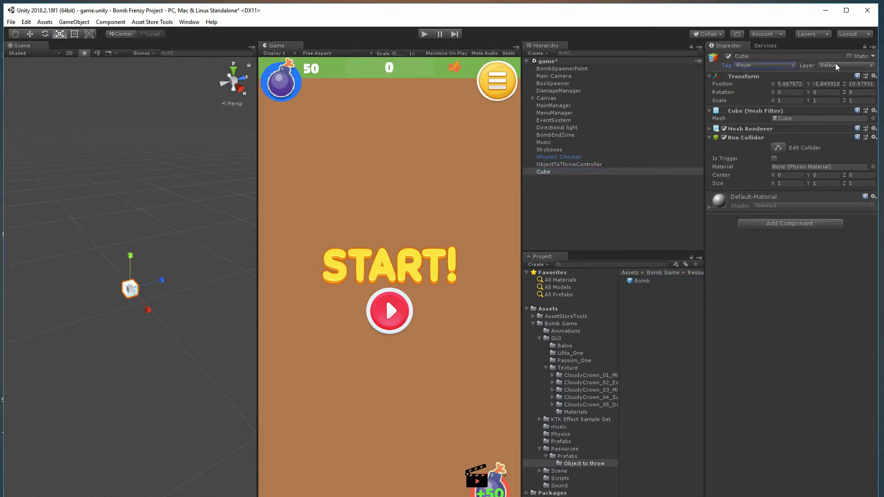
pyautogui.click(835, 64)
pyautogui.click(829, 136)
# Add a Rigidbody and the Throw Rocket script to the Cube
pyautogui.click(766, 226)
pyautogui.write('rigid')
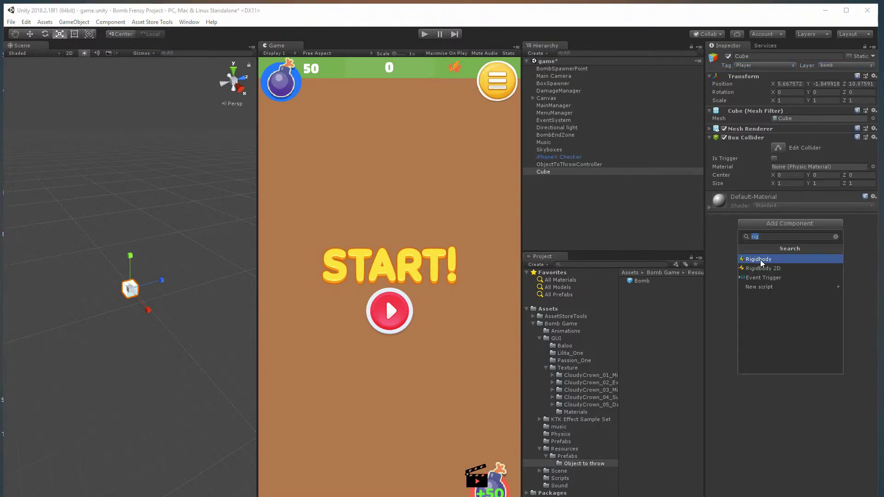
pyautogui.click(760, 260)
pyautogui.click(776, 300)
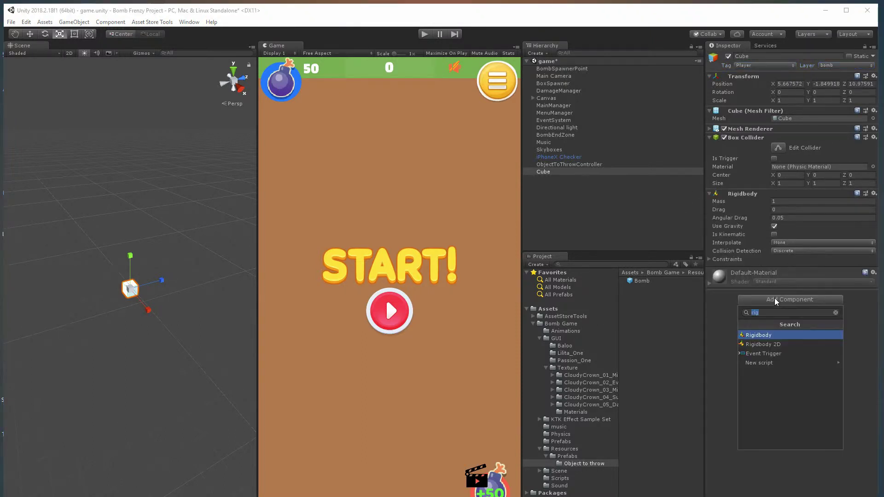
pyautogui.write('rock')
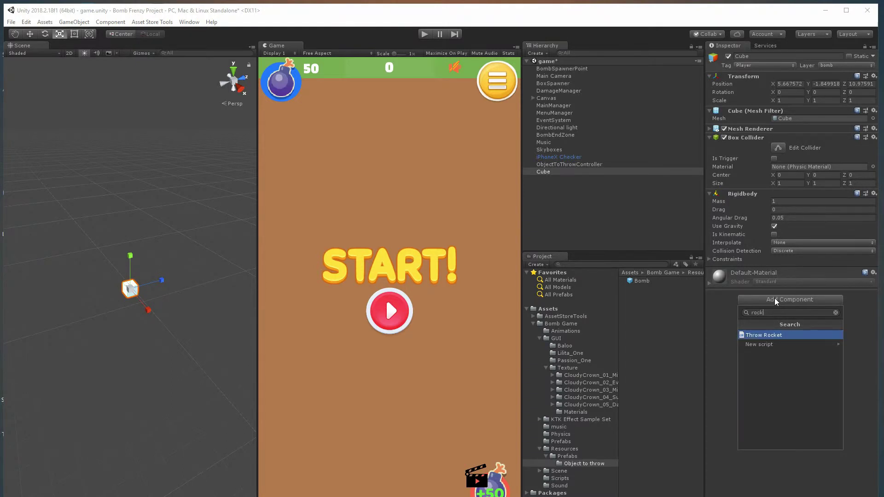
pyautogui.press('Return')
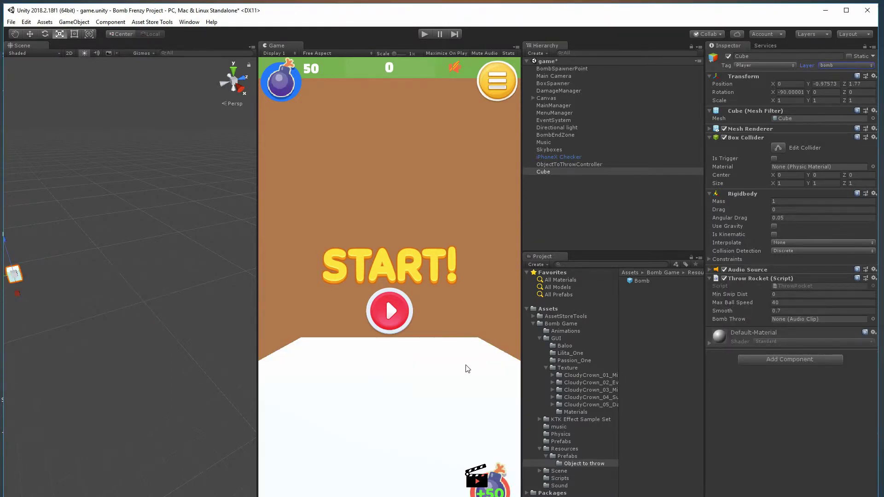
pyautogui.keyDown('alt'); pyautogui.moveTo(122, 265); pyautogui.dragTo(87, 285); pyautogui.keyUp('alt')
# Place a Bomb instance for comparison and scale the Cube up to about 0.214 to enclose it
pyautogui.press('r')
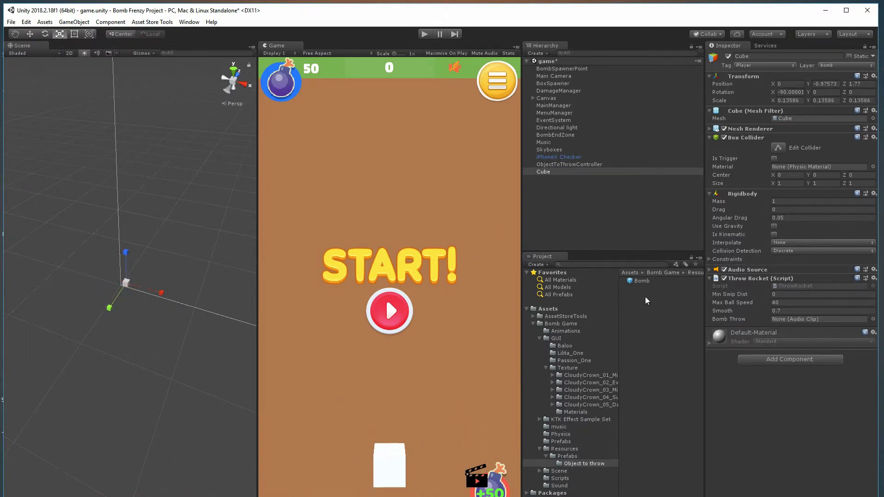
pyautogui.moveTo(644, 282); pyautogui.dragTo(552, 228)
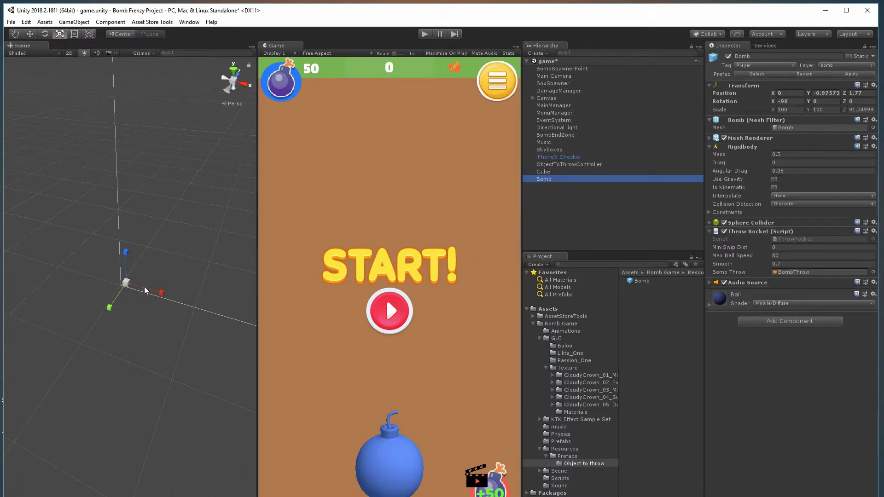
pyautogui.keyDown('alt'); pyautogui.moveTo(144, 290); pyautogui.dragTo(151, 240); pyautogui.keyUp('alt')
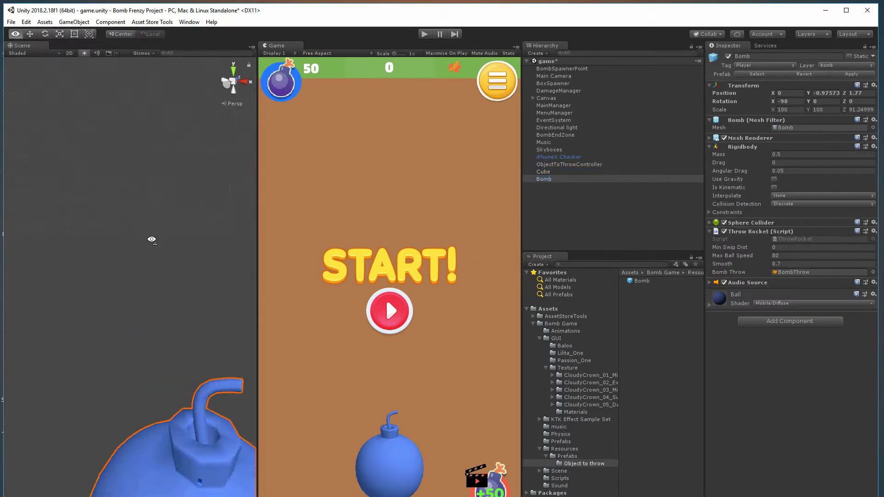
pyautogui.press('f')
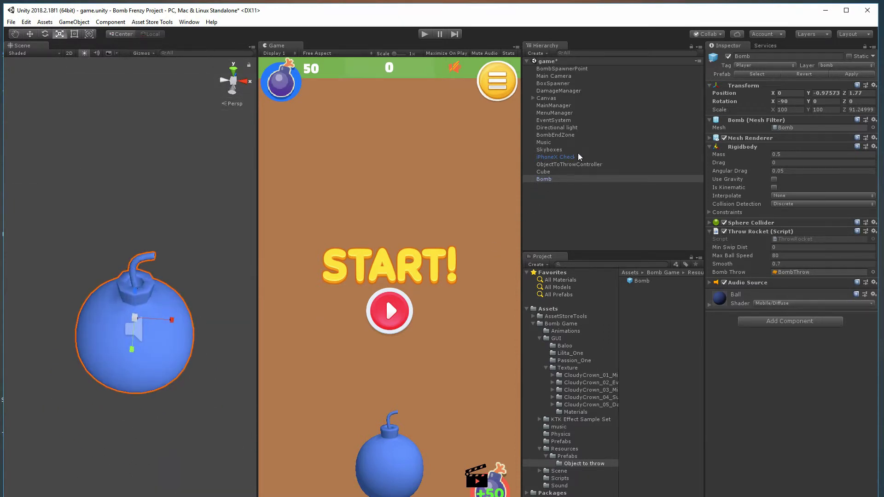
pyautogui.click(546, 172)
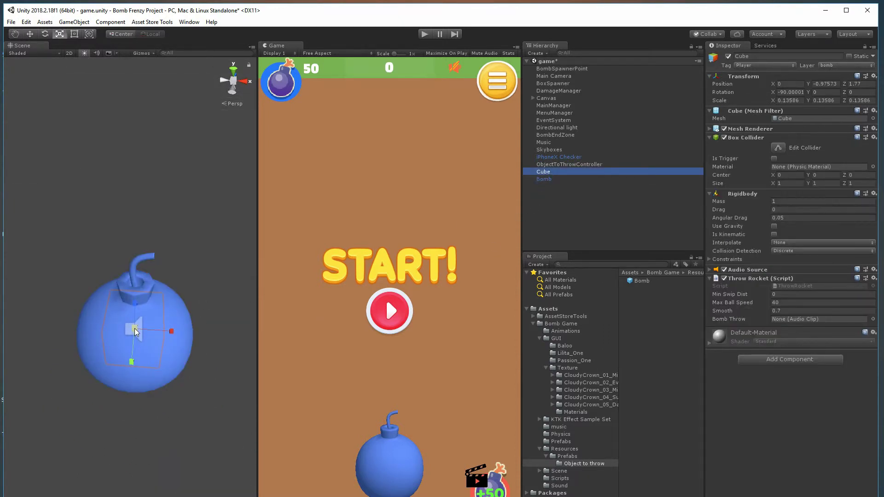
pyautogui.moveTo(151, 329); pyautogui.dragTo(171, 325)
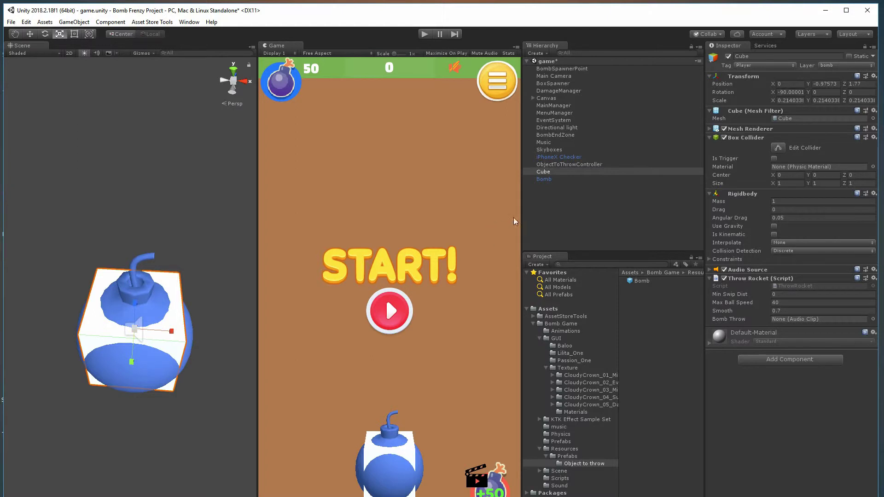
# Delete the Bomb instance and save the Cube as a prefab in the Object to throw folder
pyautogui.click(543, 180)
pyautogui.press('Delete')
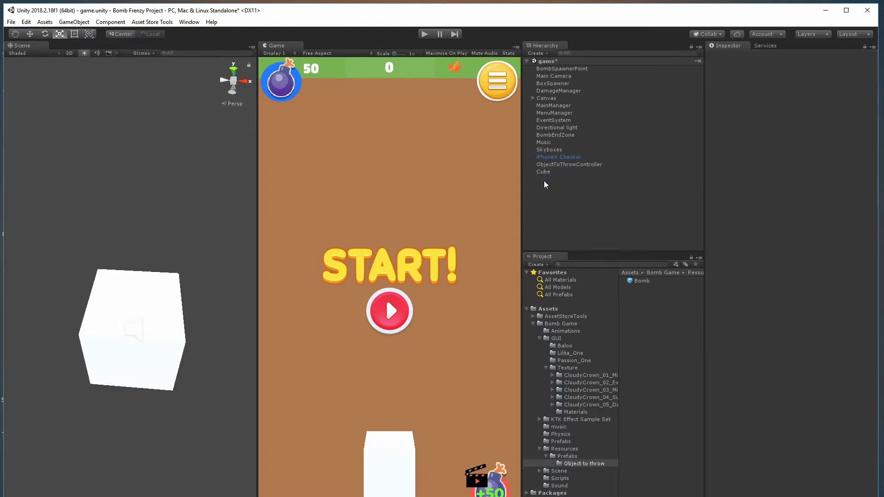
pyautogui.click(541, 171)
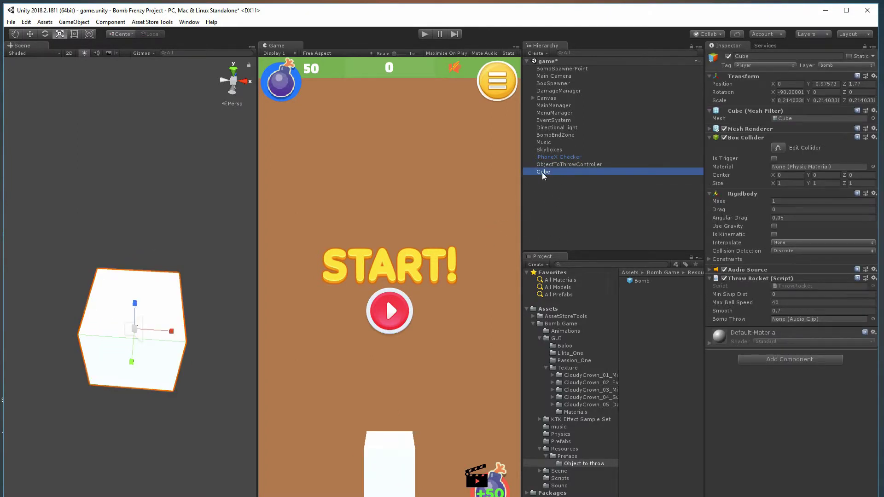
pyautogui.moveTo(542, 172); pyautogui.dragTo(651, 331)
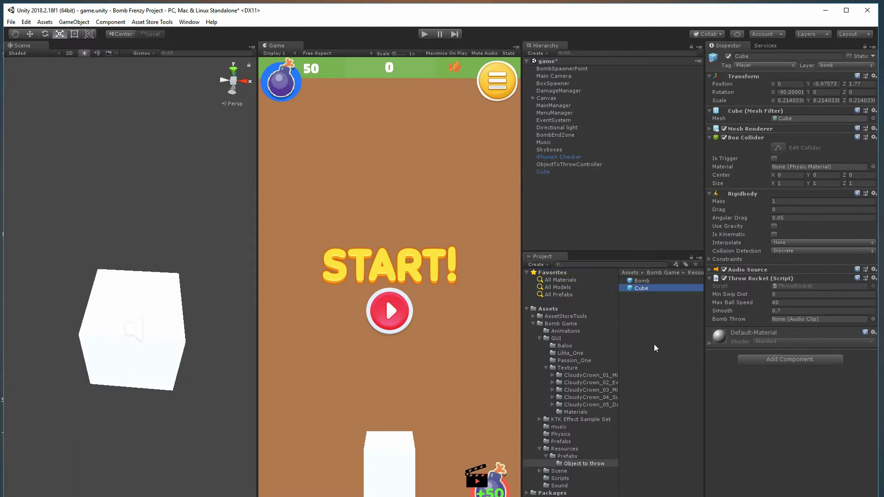
# Delete the scene Cube, make the Cube prefab the What To Throw object, and open the main scene
pyautogui.click(545, 173)
pyautogui.press('Delete')
pyautogui.click(572, 165)
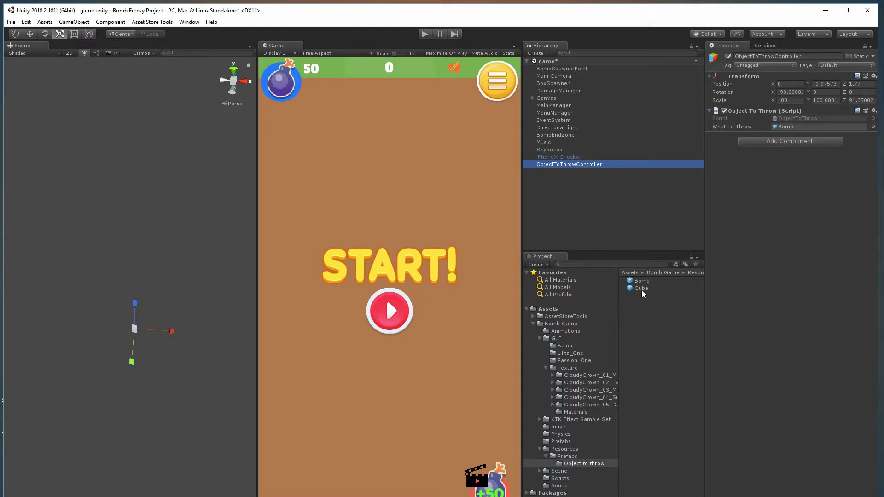
pyautogui.moveTo(641, 289); pyautogui.dragTo(776, 130)
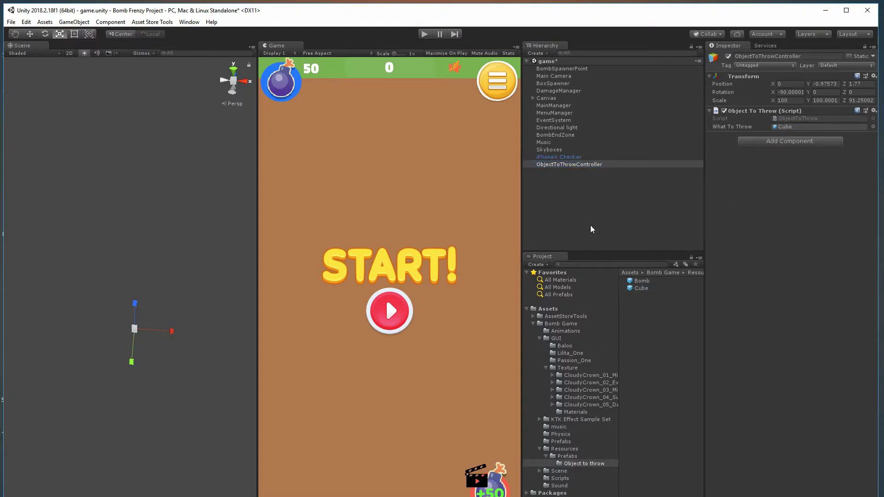
pyautogui.click(559, 472)
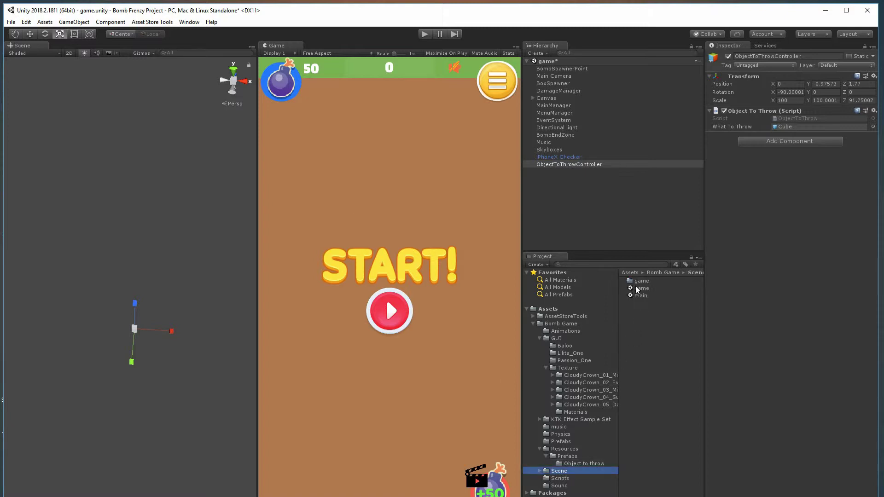
pyautogui.doubleClick(643, 295)
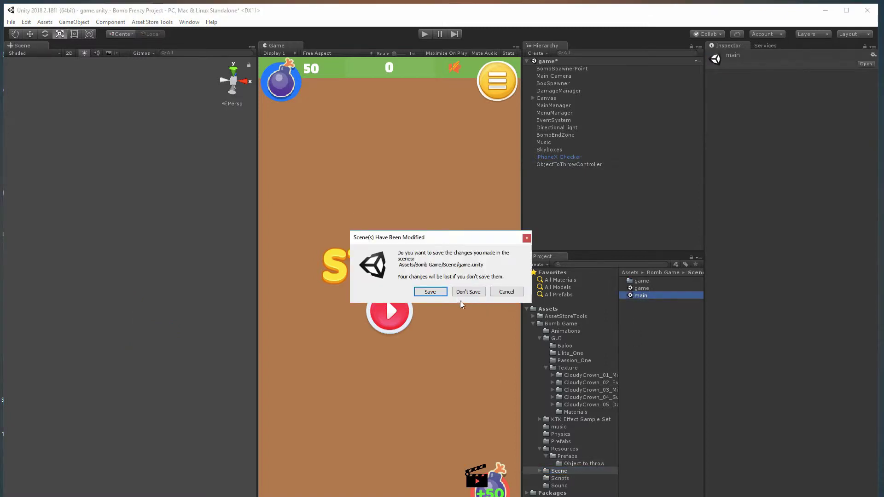
# Save the game scene changes, then playtest from the Bomb Frenzy title to the START! screen
pyautogui.click(430, 292)
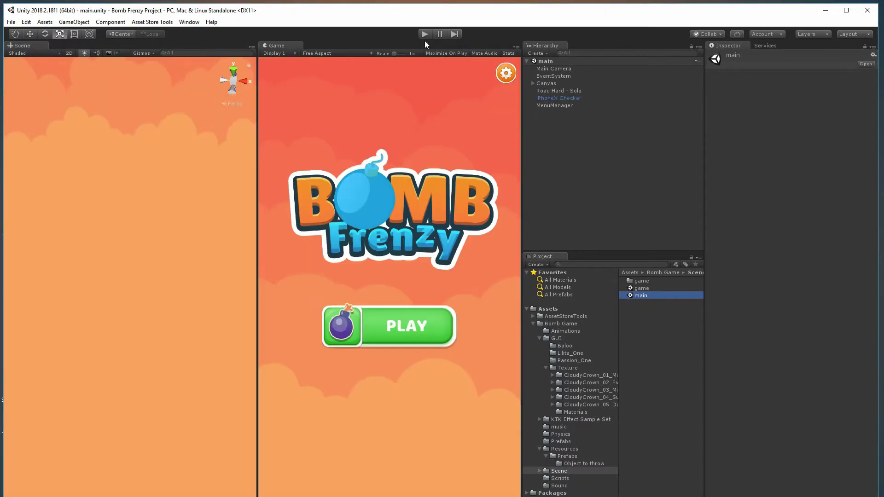
pyautogui.click(424, 34)
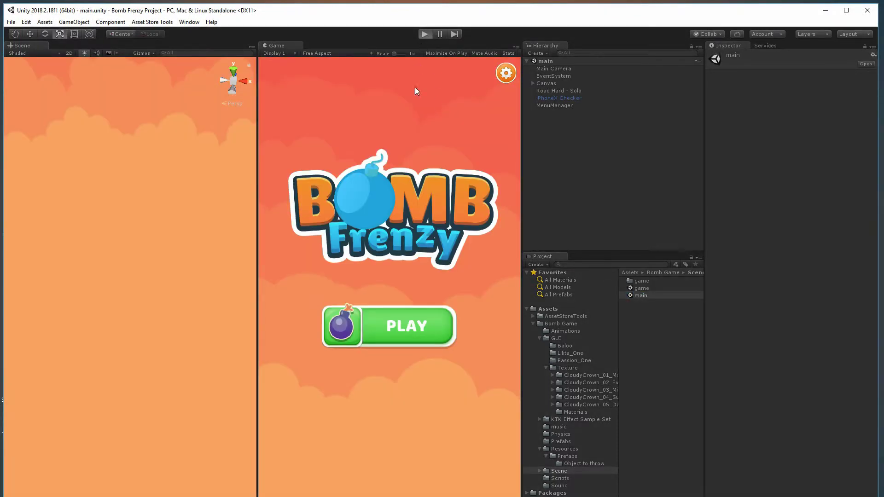
pyautogui.click(407, 330)
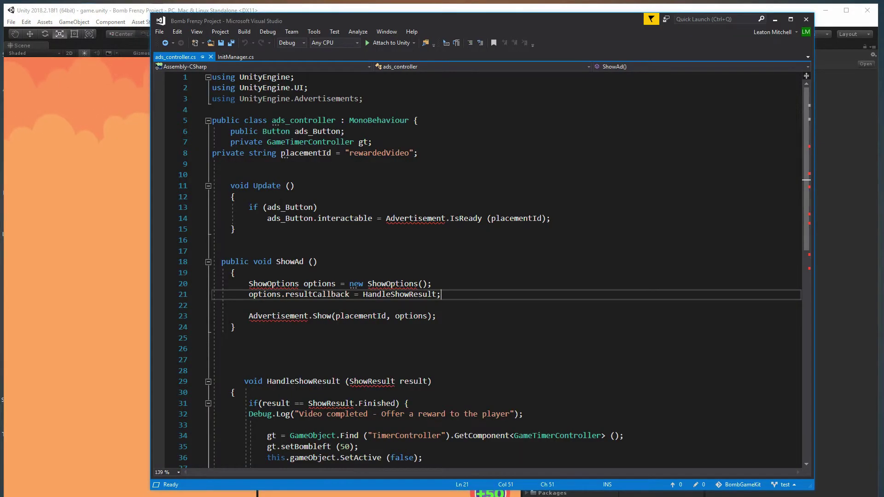
pyautogui.scroll(-4, 345, 172)
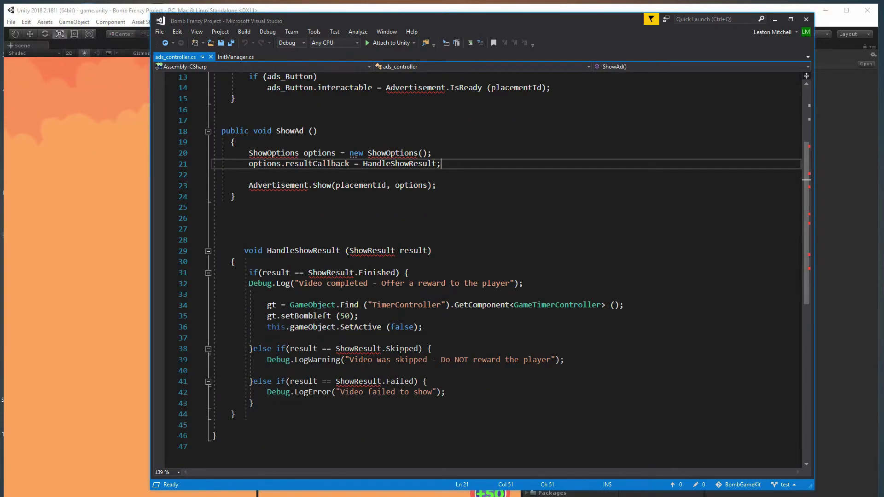
pyautogui.scroll(2, 316, 231)
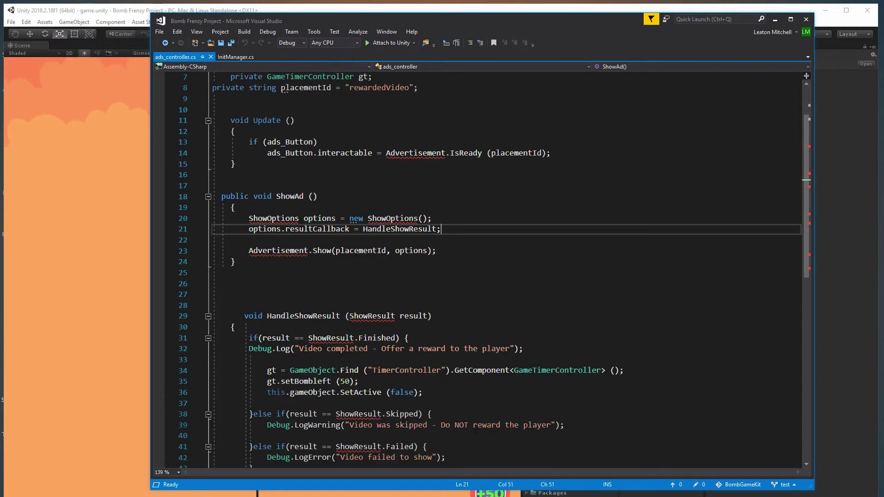
pyautogui.scroll(2, 316, 231)
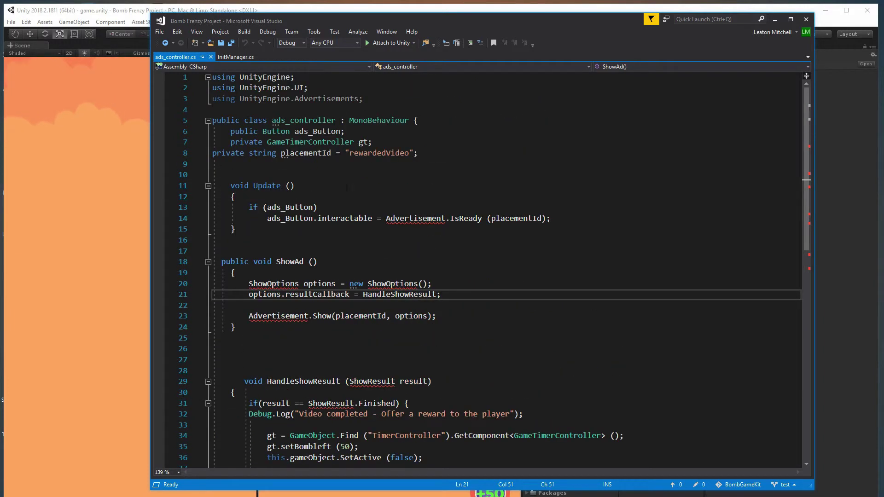
pyautogui.moveTo(349, 153); pyautogui.dragTo(410, 153)
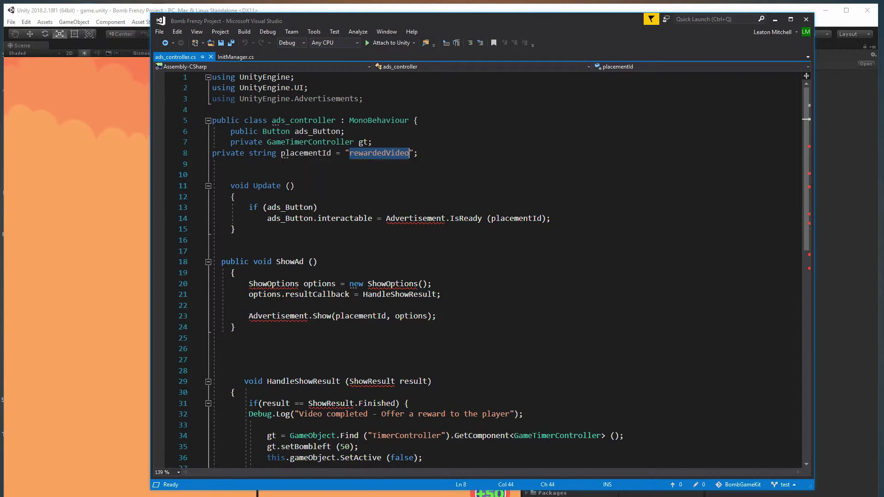
pyautogui.scroll(-3, 334, 266)
pyautogui.scroll(3, 335, 266)
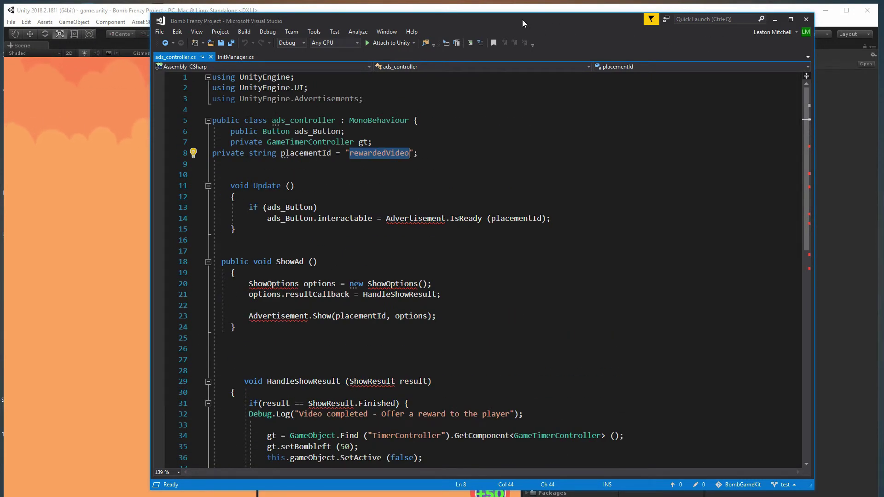
pyautogui.moveTo(522, 20); pyautogui.dragTo(883, 93)
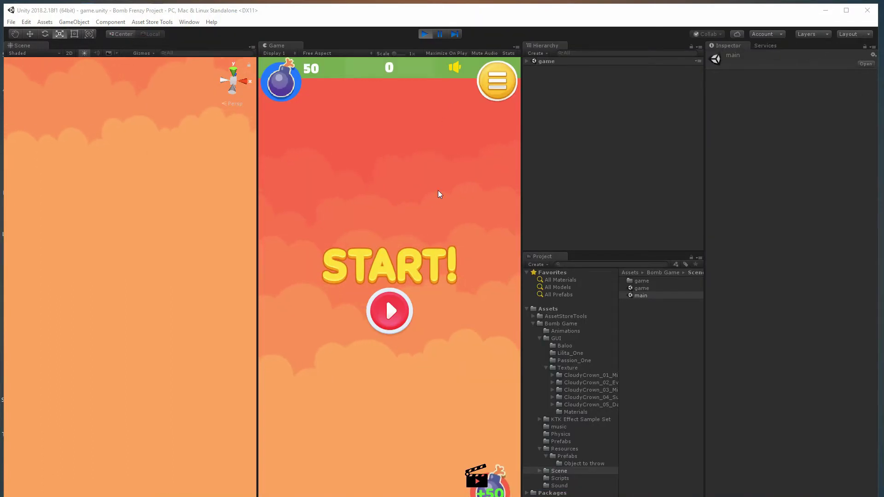
# Start a round, throw nine cubes at the targets down to 20 bombs, then stop Play mode
pyautogui.click(418, 365)
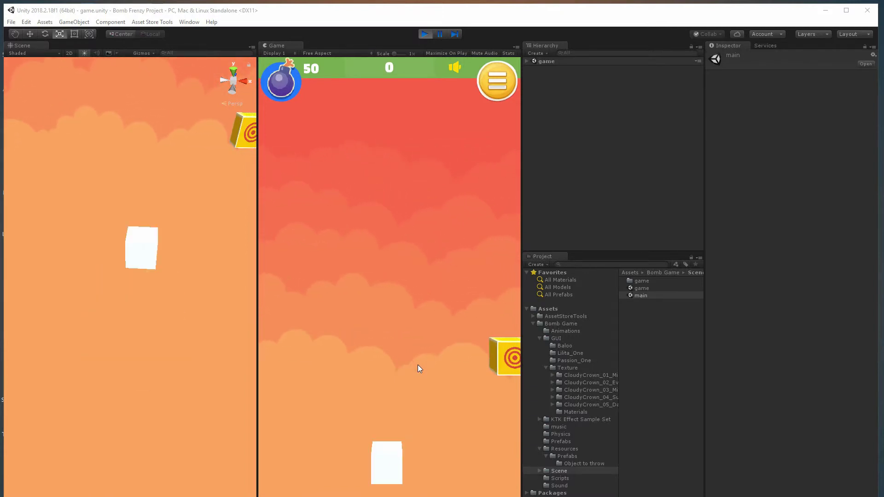
pyautogui.click(418, 365)
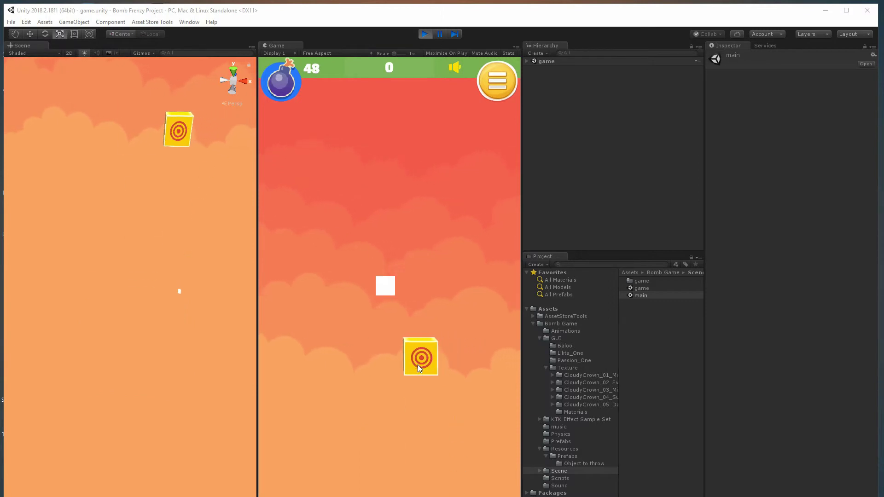
pyautogui.click(418, 365)
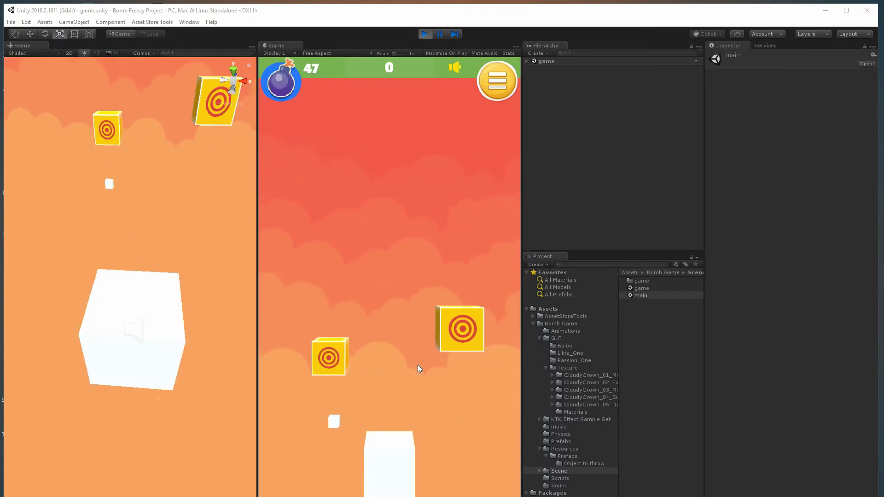
pyautogui.click(418, 365)
pyautogui.click(419, 365)
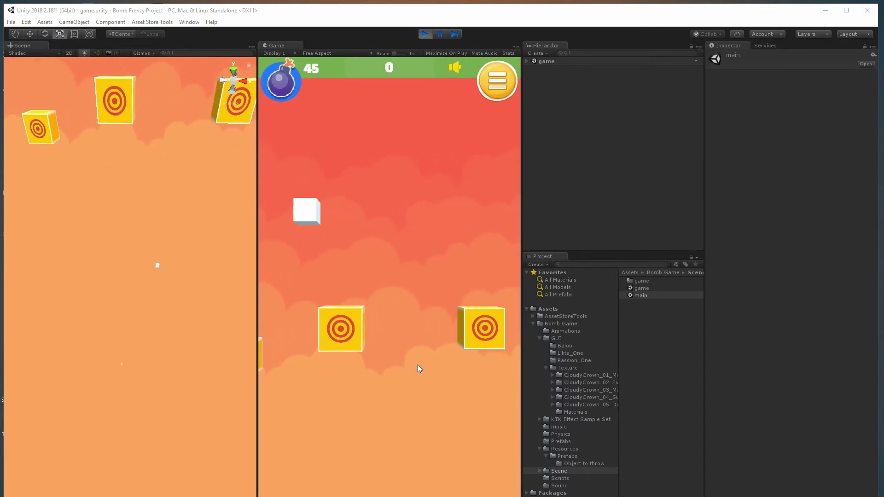
pyautogui.click(418, 365)
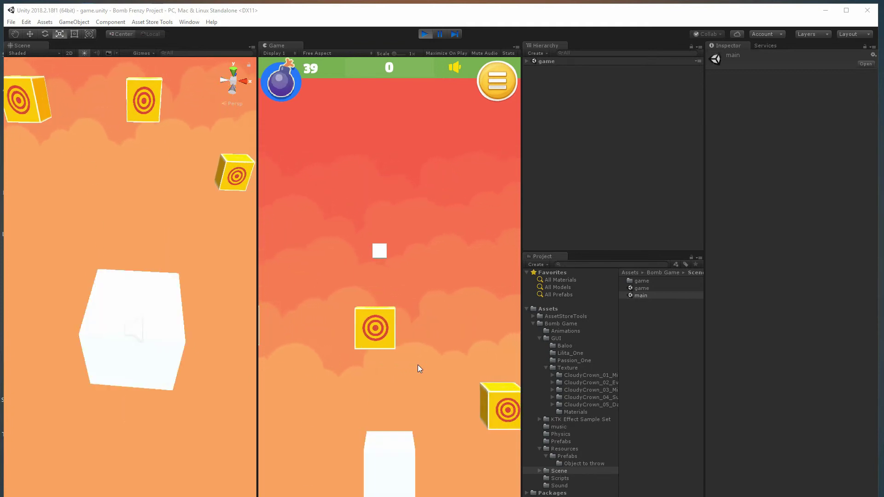
pyautogui.click(418, 365)
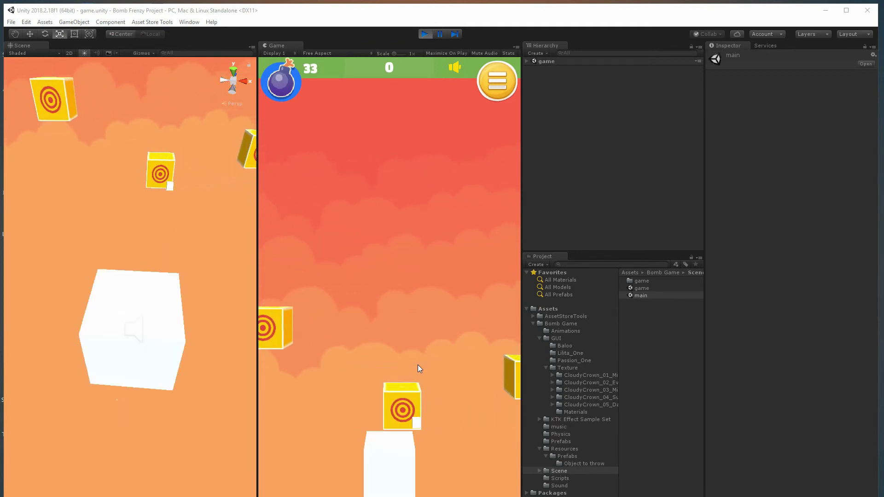
pyautogui.click(418, 365)
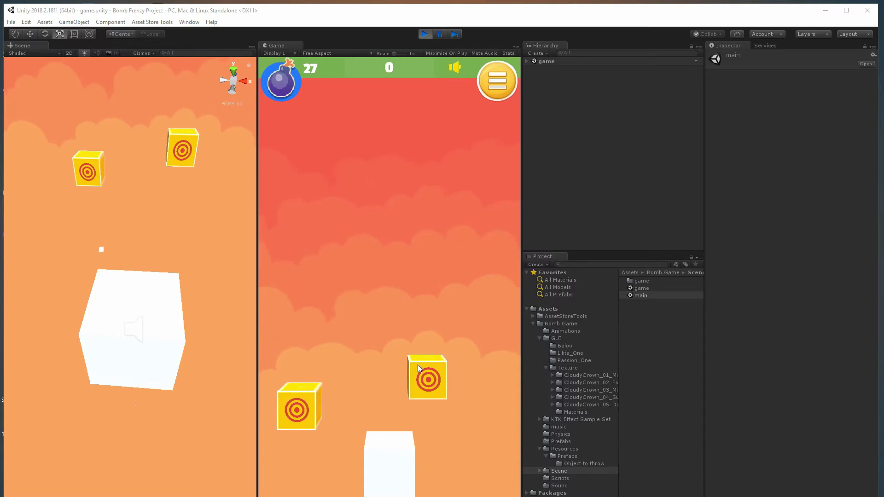
pyautogui.click(418, 365)
pyautogui.click(418, 364)
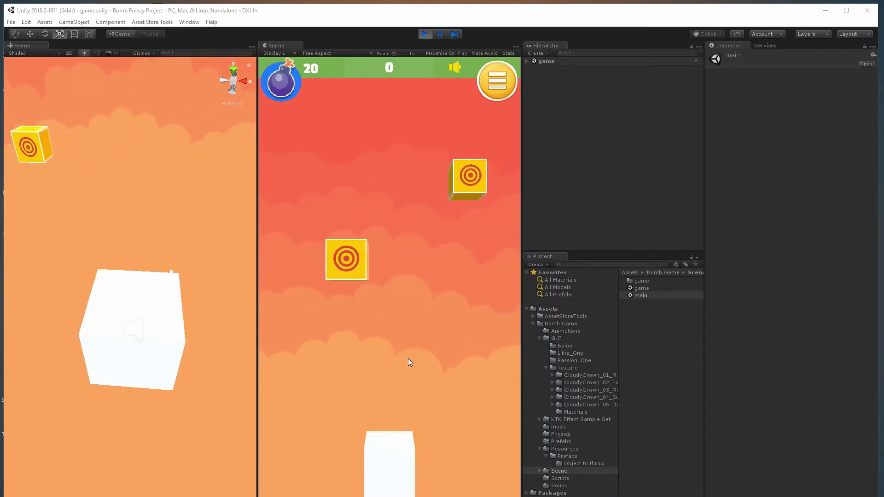
pyautogui.click(425, 33)
pyautogui.doubleClick(641, 295)
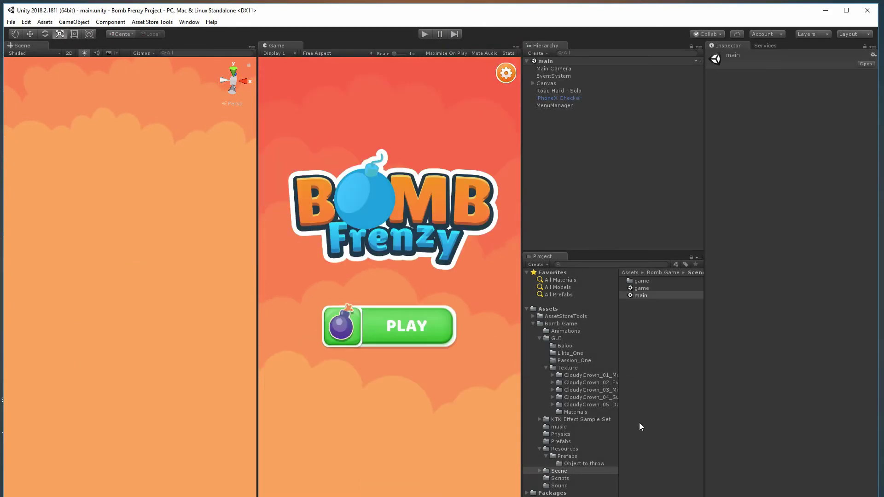
# Set the Cube prefab's Rigidbody mass to 0.5 to match the Bomb prefab, then enter Play mode
pyautogui.click(580, 463)
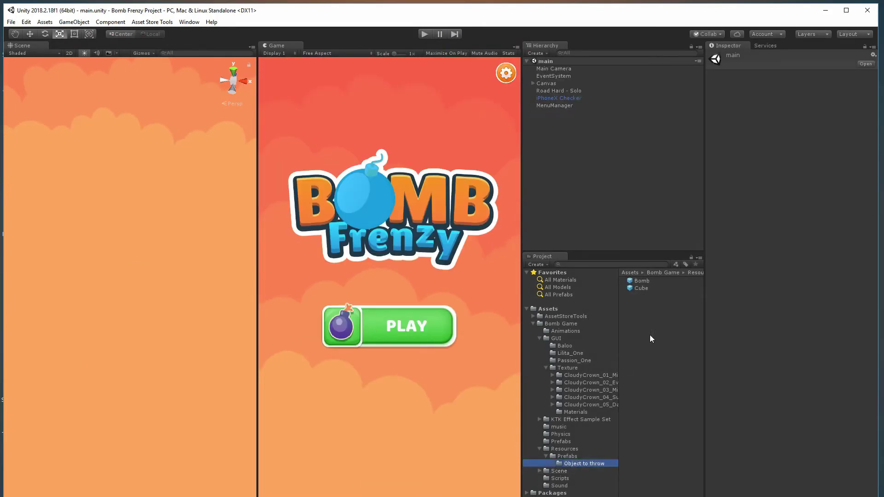
pyautogui.click(642, 281)
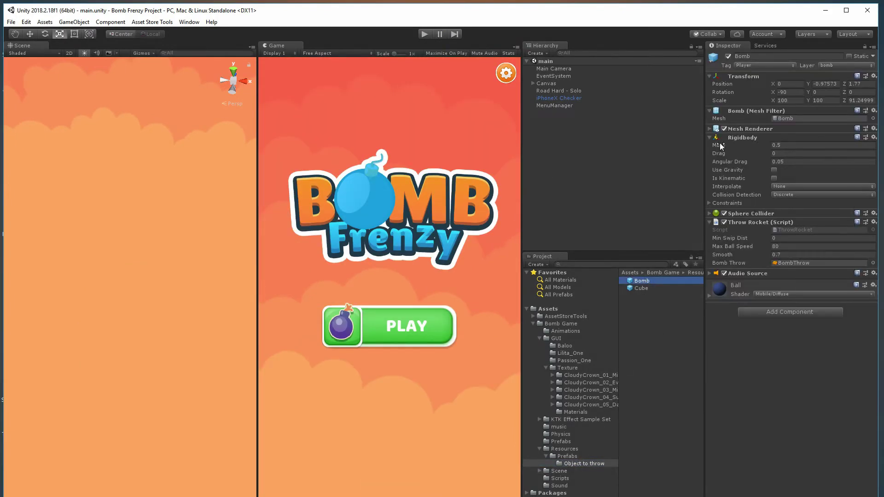
pyautogui.click(784, 144)
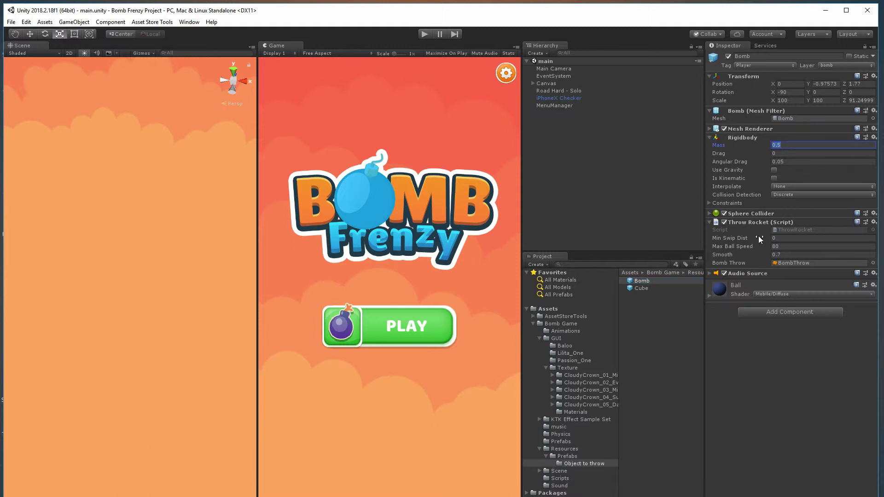
pyautogui.click(641, 288)
pyautogui.click(782, 203)
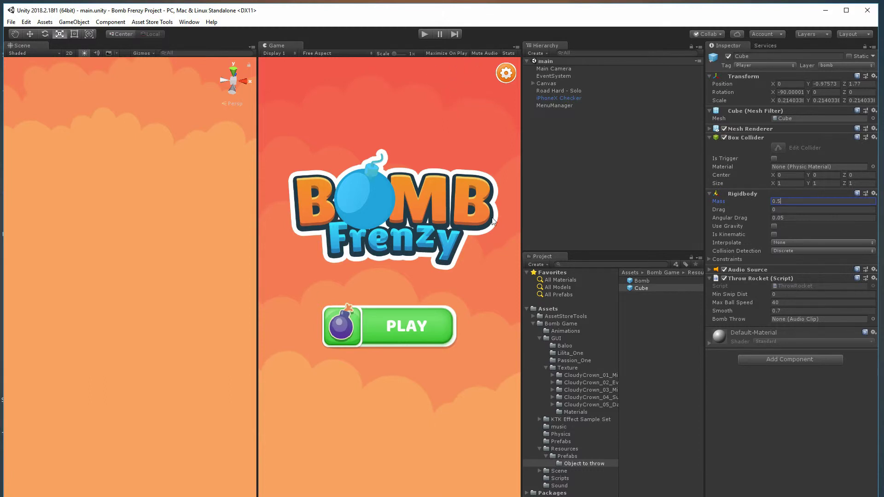
pyautogui.click(428, 34)
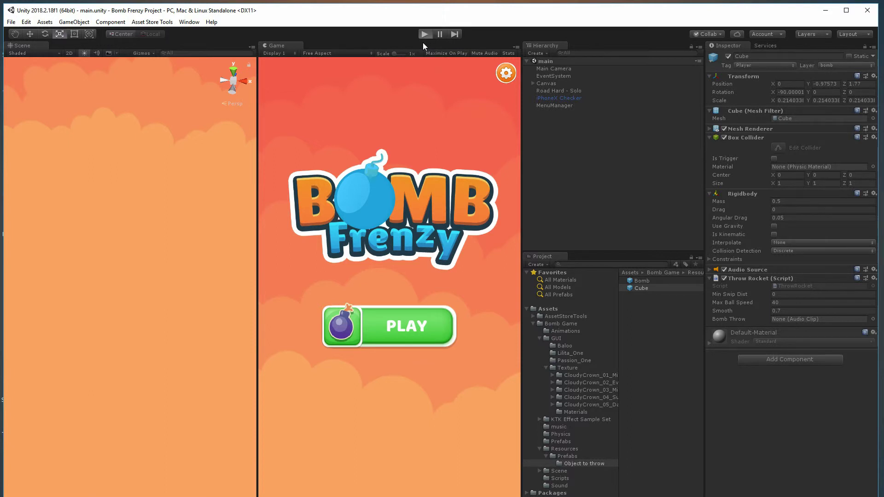
# Playtest the 0.5-mass cube, throwing six cubes at red targets for a score of 17, then stop
pyautogui.click(390, 319)
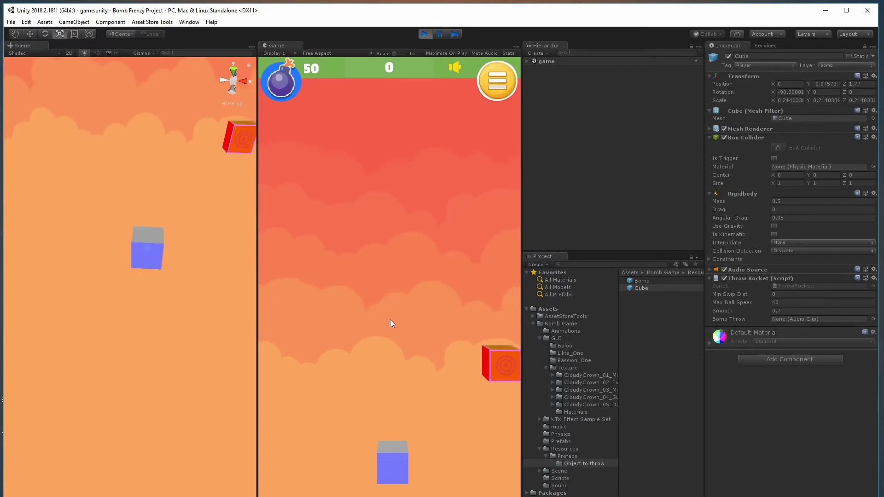
pyautogui.click(390, 320)
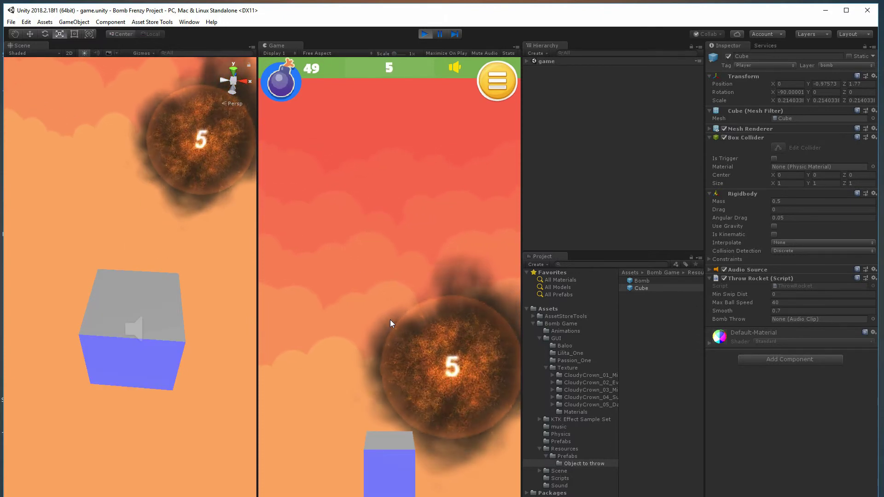
pyautogui.click(390, 320)
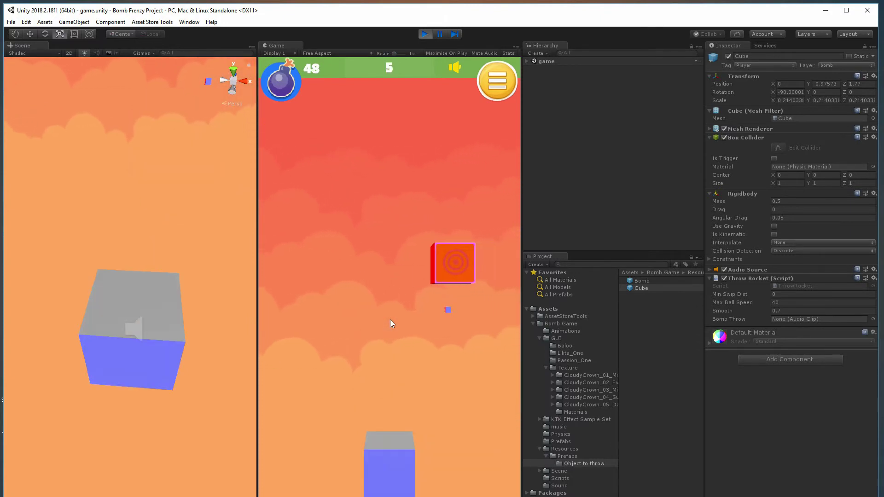
pyautogui.click(391, 320)
pyautogui.click(390, 319)
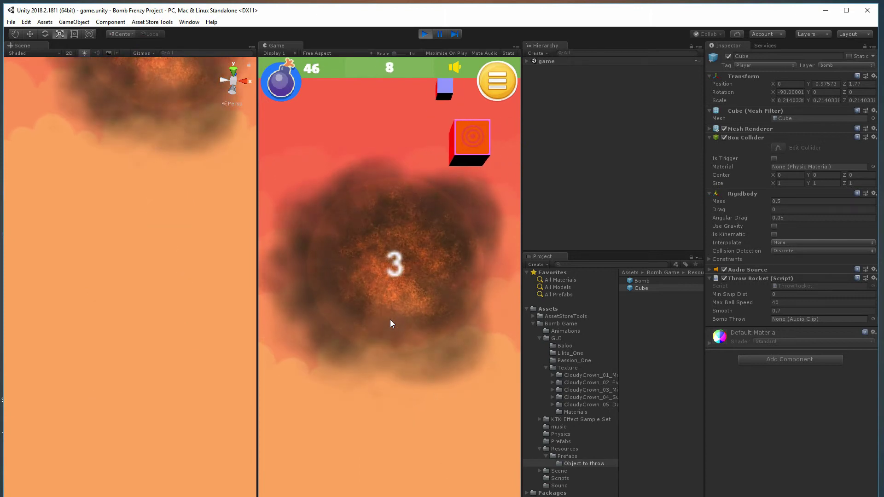
pyautogui.click(391, 324)
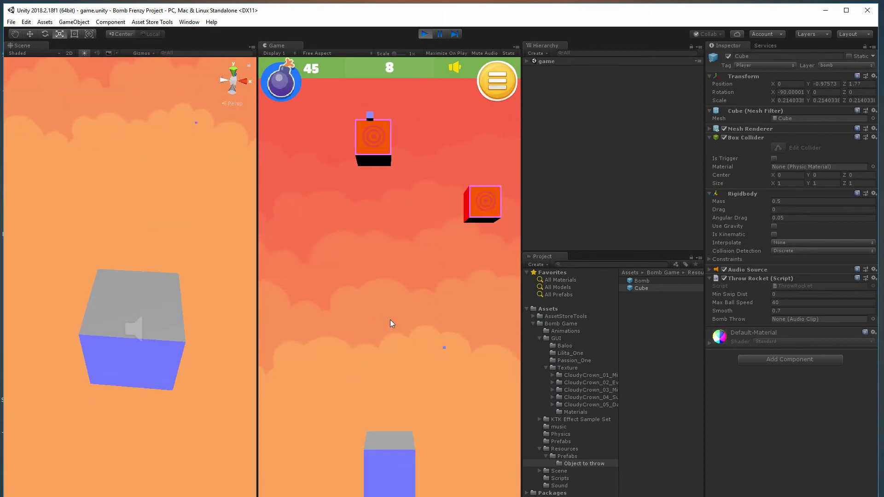
pyautogui.click(391, 324)
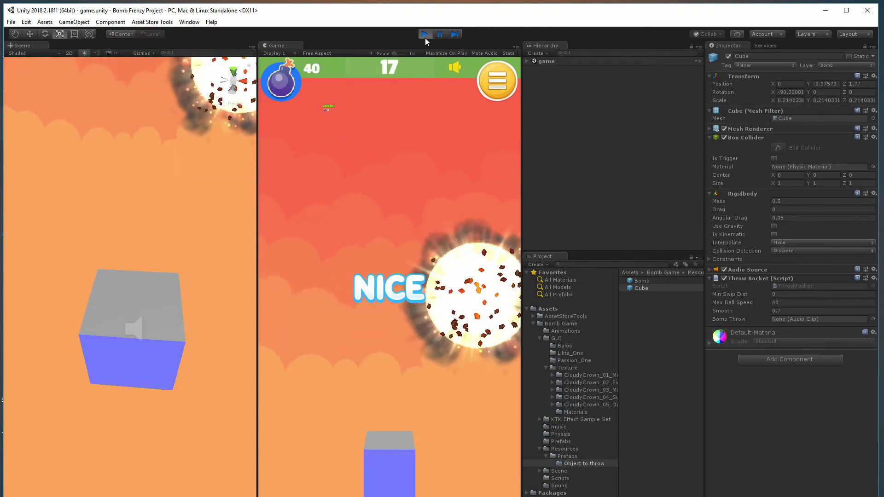
pyautogui.click(424, 37)
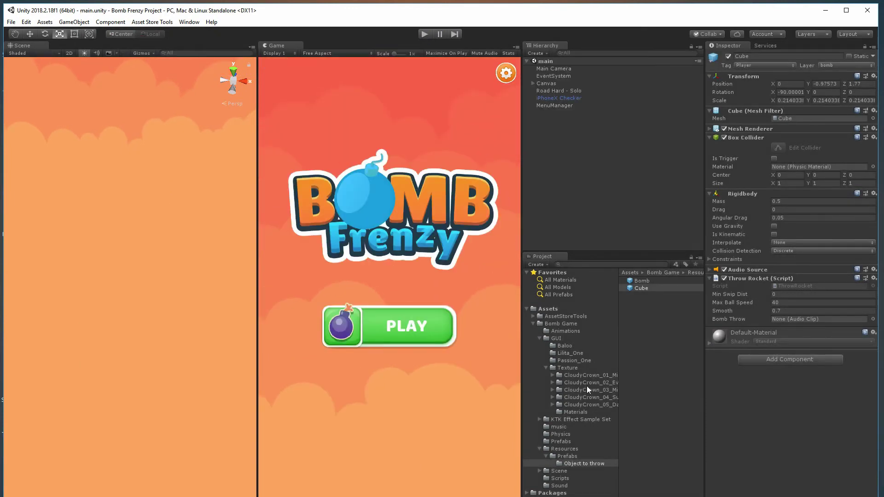
# Place Box Bad and Box Good prefab instances side by side in the main scene
pyautogui.click(568, 456)
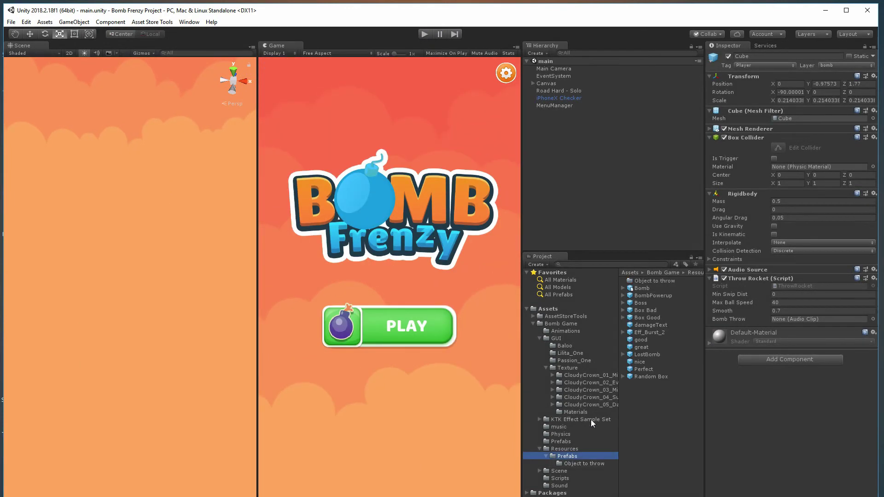
pyautogui.click(648, 317)
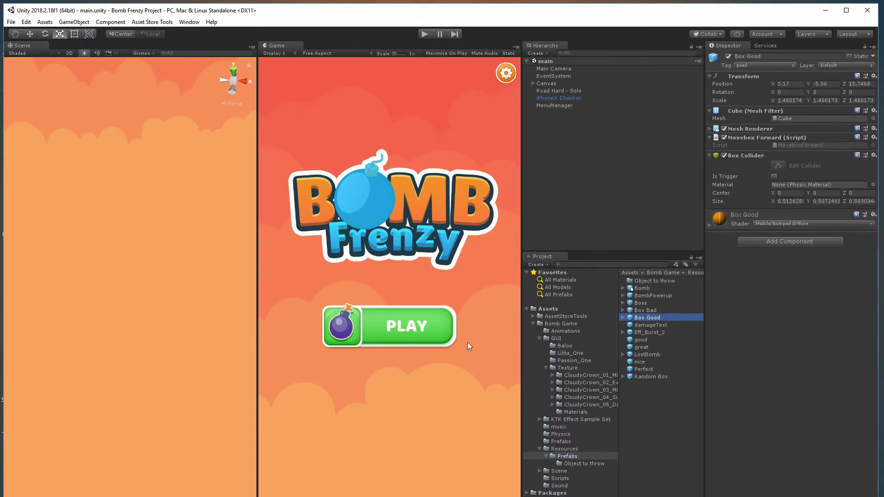
pyautogui.moveTo(644, 312); pyautogui.dragTo(107, 270)
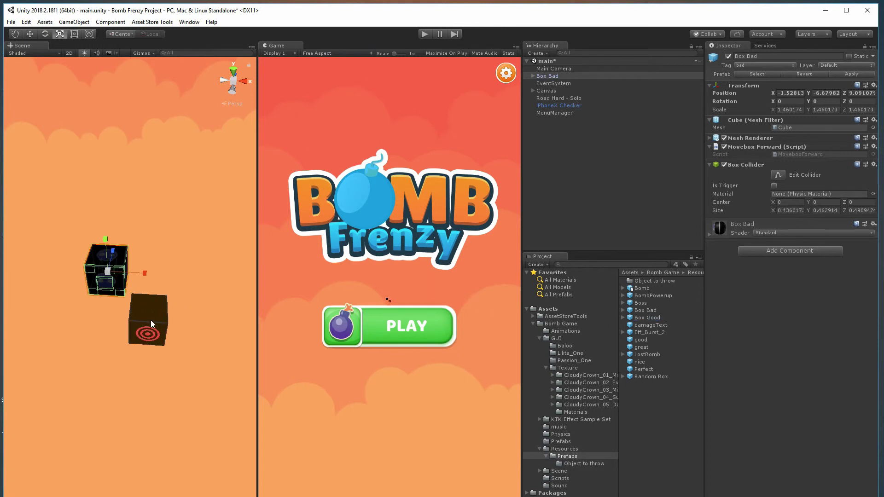
pyautogui.moveTo(150, 324); pyautogui.dragTo(152, 325)
pyautogui.moveTo(182, 379); pyautogui.dragTo(134, 362, button='right')
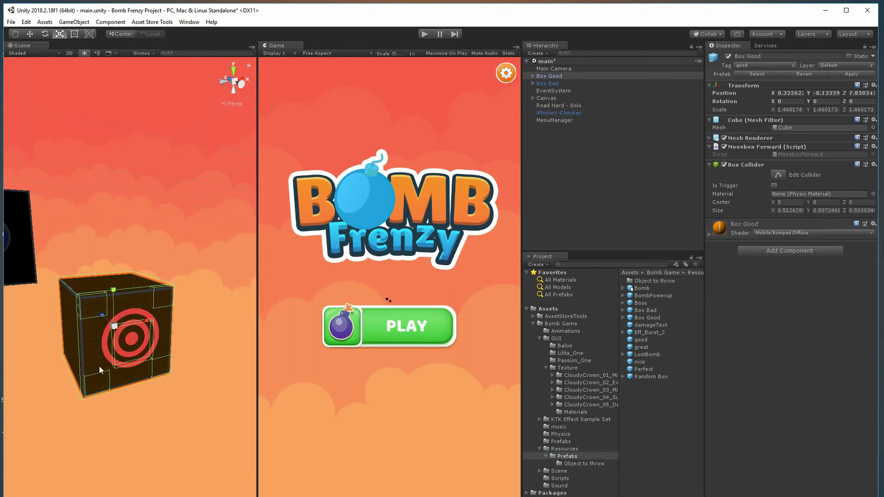
# Zoom out and orbit the Scene view so Box Good faces the camera
pyautogui.keyDown('alt'); pyautogui.moveTo(158, 409); pyautogui.dragTo(168, 329, button='right'); pyautogui.keyUp('alt')
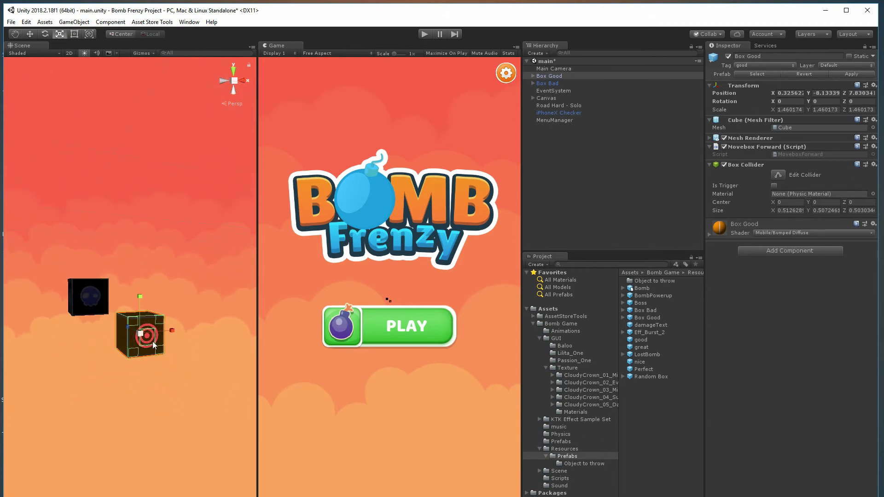
pyautogui.keyDown('alt'); pyautogui.moveTo(155, 346); pyautogui.dragTo(373, 360); pyautogui.keyUp('alt')
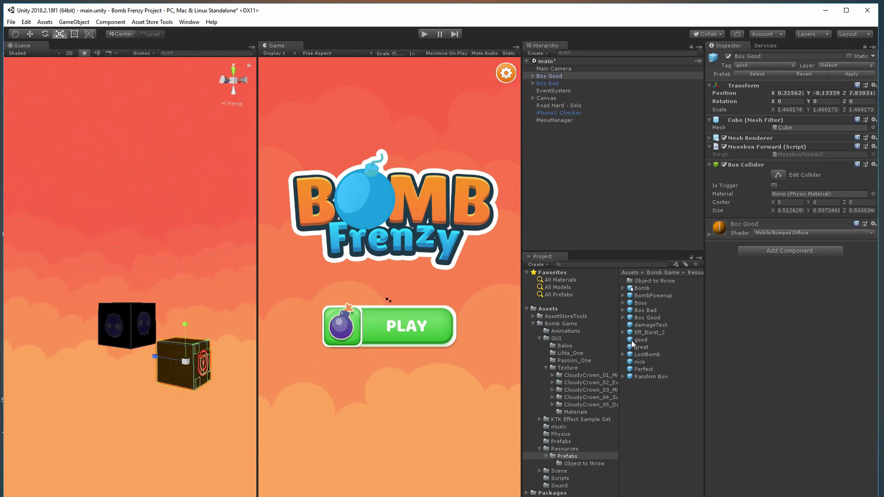
pyautogui.keyDown('alt'); pyautogui.moveTo(313, 386); pyautogui.dragTo(379, 393); pyautogui.keyUp('alt')
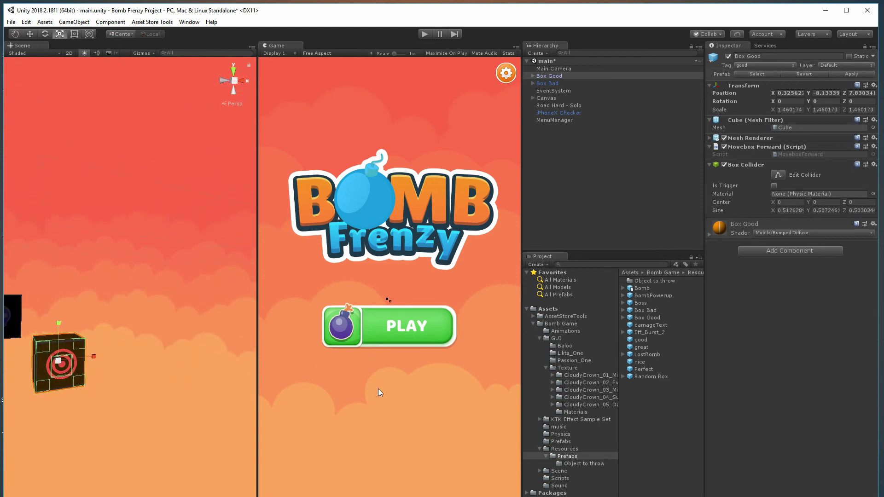
pyautogui.scroll(-3, 156, 399)
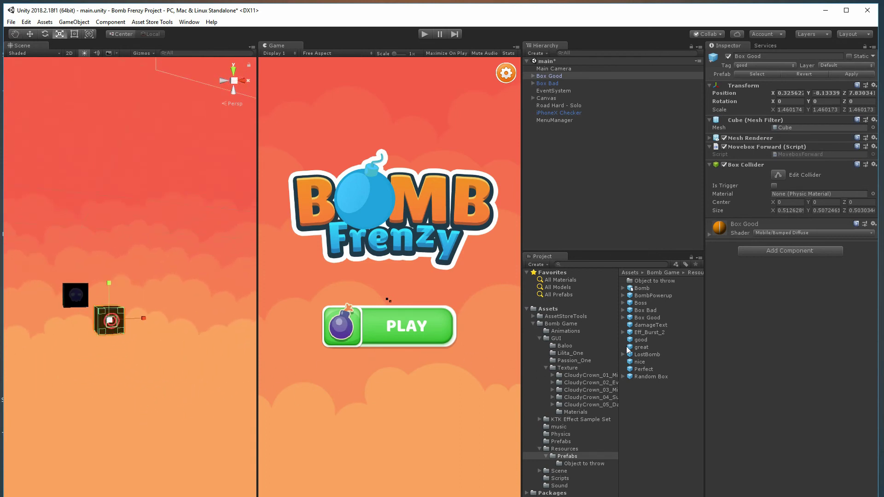
pyautogui.click(643, 348)
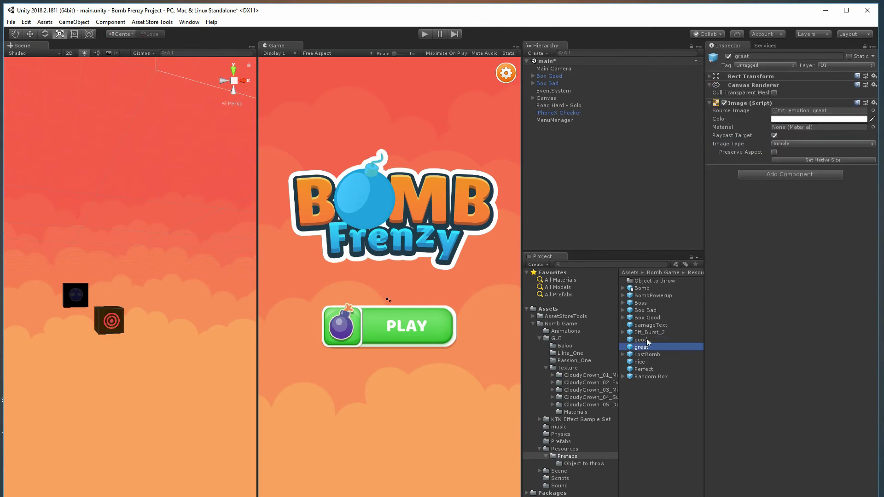
pyautogui.click(644, 340)
pyautogui.click(643, 347)
pyautogui.click(642, 363)
pyautogui.click(647, 370)
pyautogui.moveTo(647, 369); pyautogui.dragTo(160, 270)
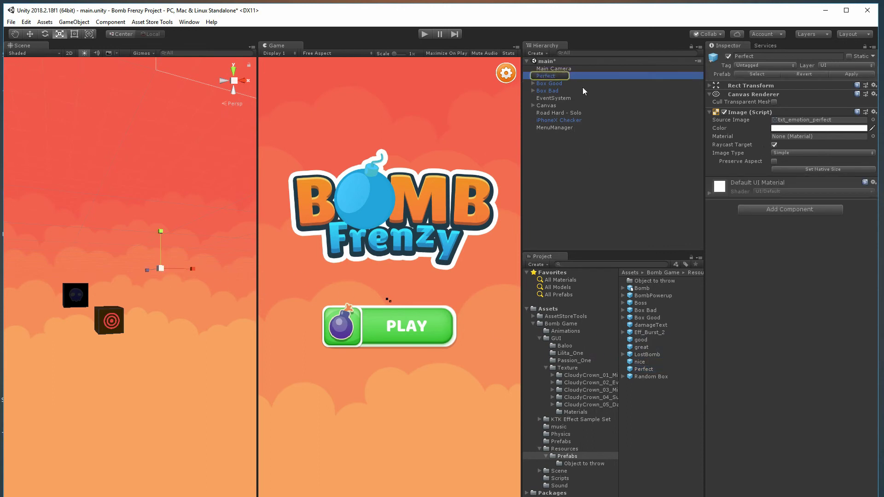
pyautogui.click(549, 76)
pyautogui.write('ff')
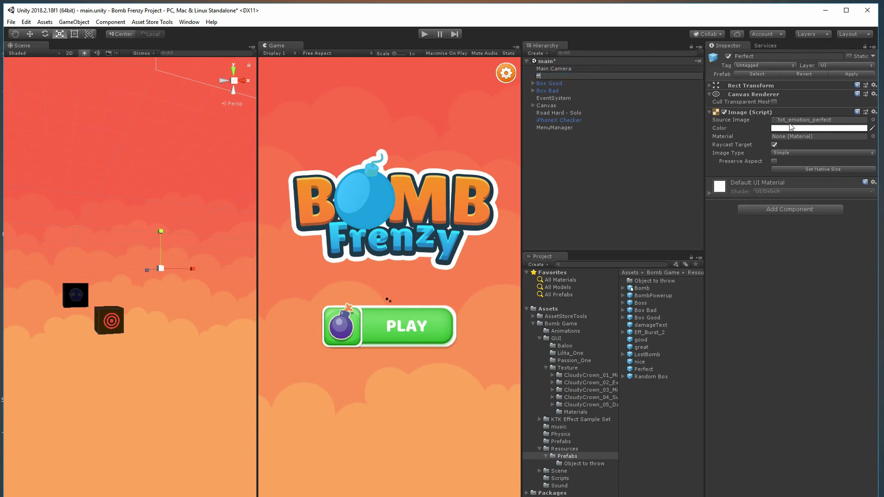
pyautogui.click(874, 120)
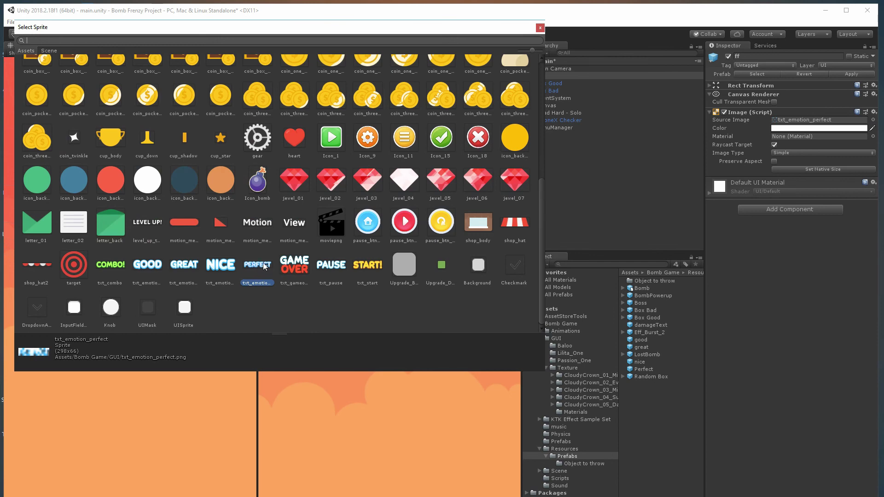
pyautogui.click(542, 28)
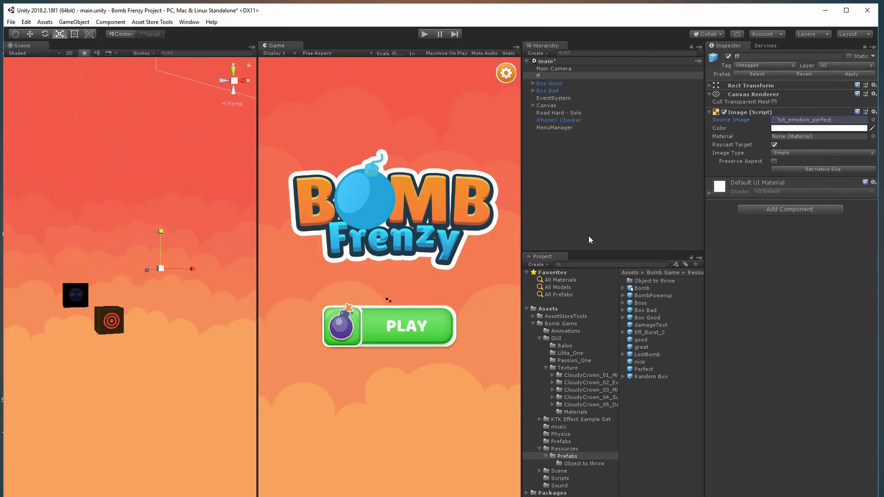
pyautogui.keyDown('ctrl'); pyautogui.click(549, 76); pyautogui.keyUp('ctrl')
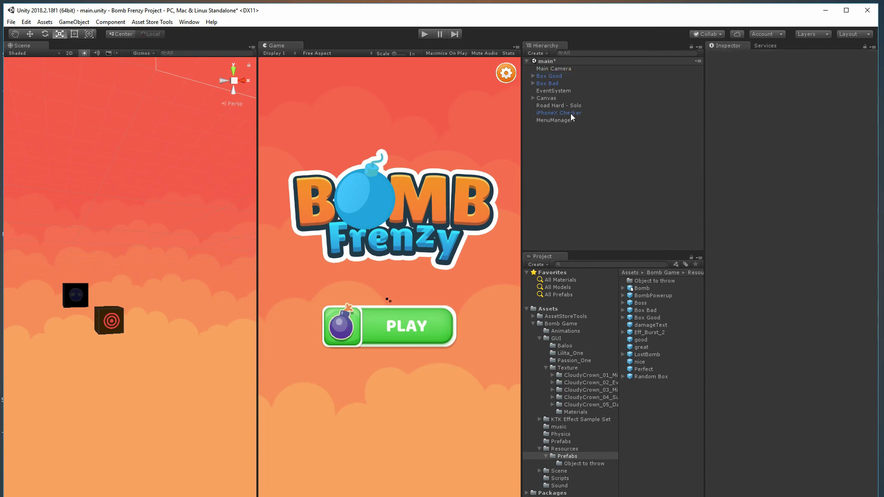